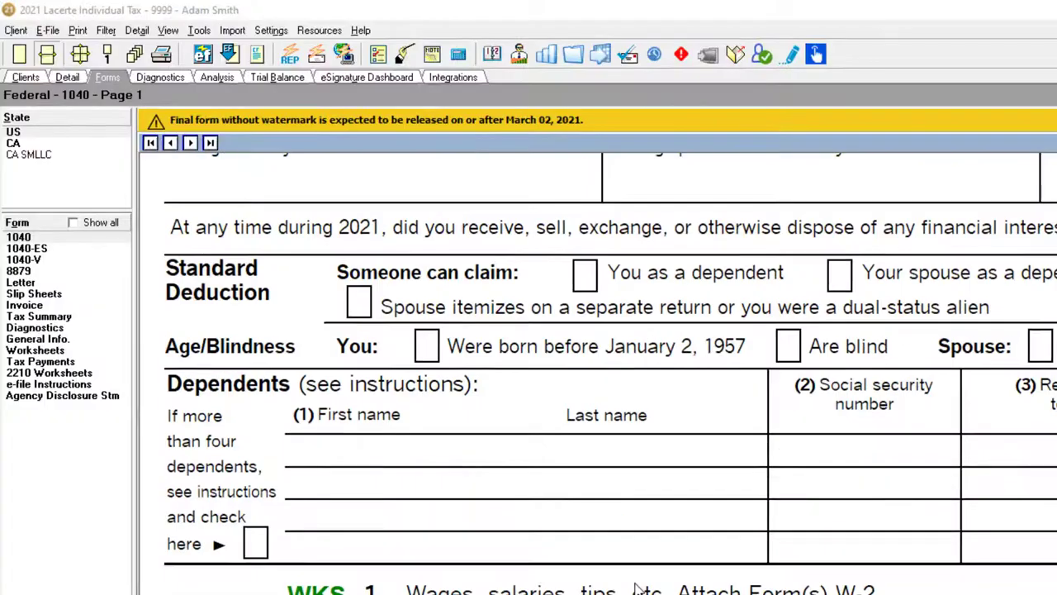
- Compare the standard deduction and taxable income on Form 1040 page 1 with the Excel tax formula worksheet
scroll(636, 588, "down", 3)
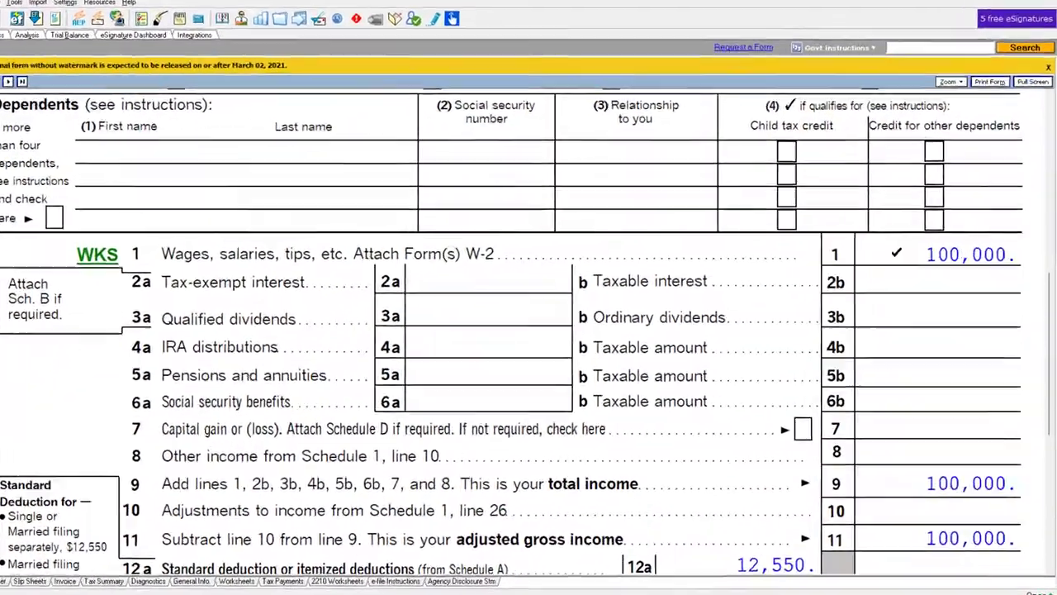
scroll(896, 253, "down", 5)
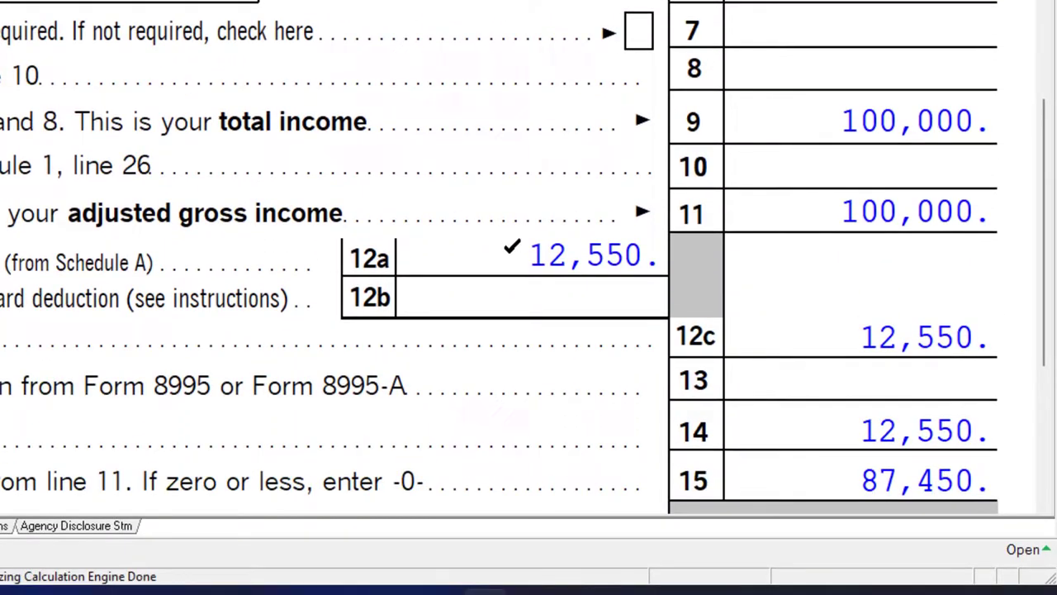
scroll(512, 246, "down", 2)
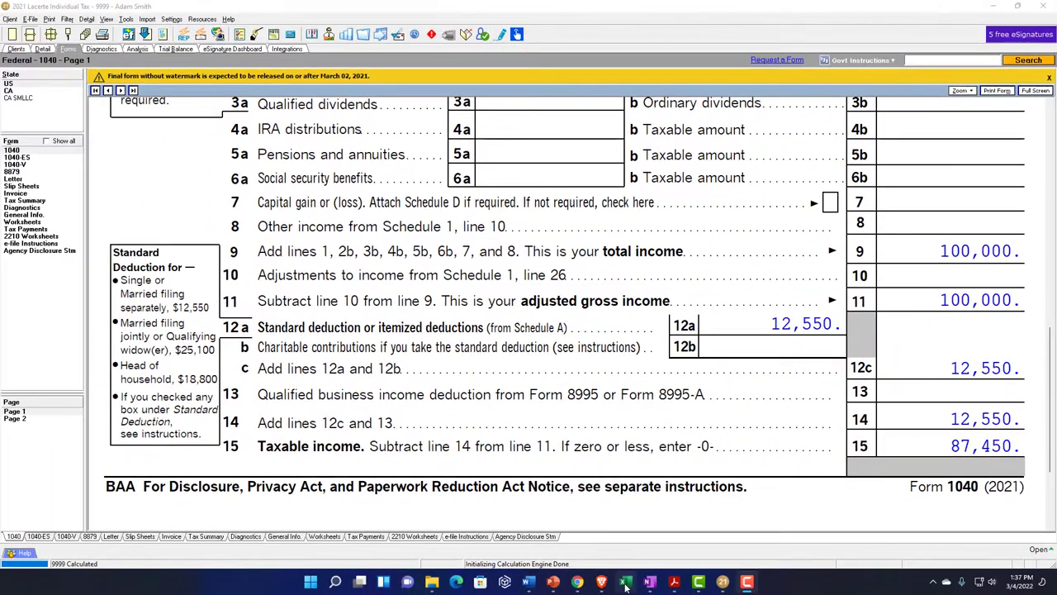
left_click(625, 582)
left_click(511, 169)
left_click(438, 261)
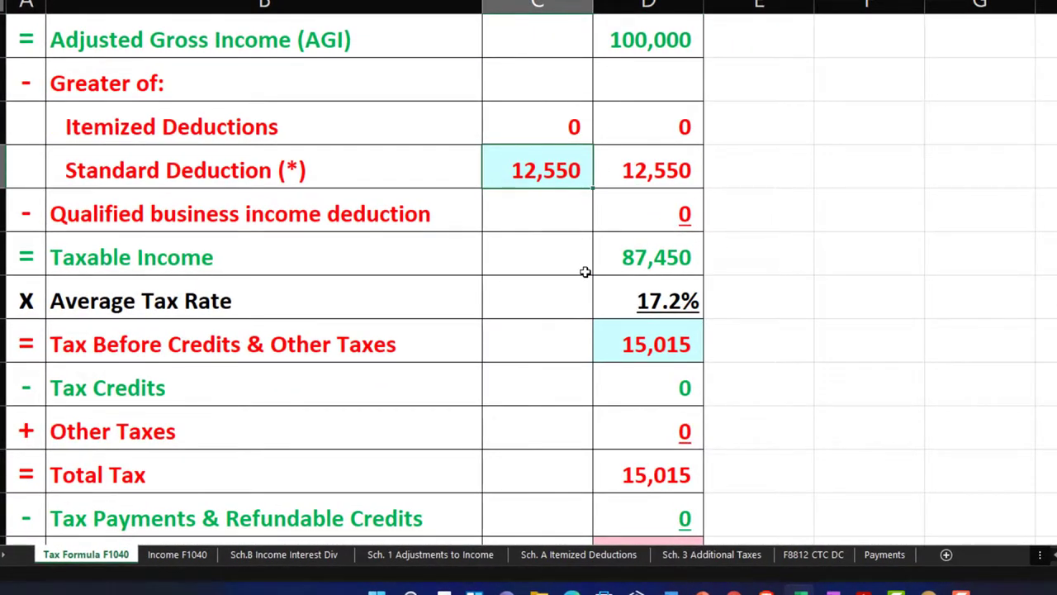
left_click(612, 263)
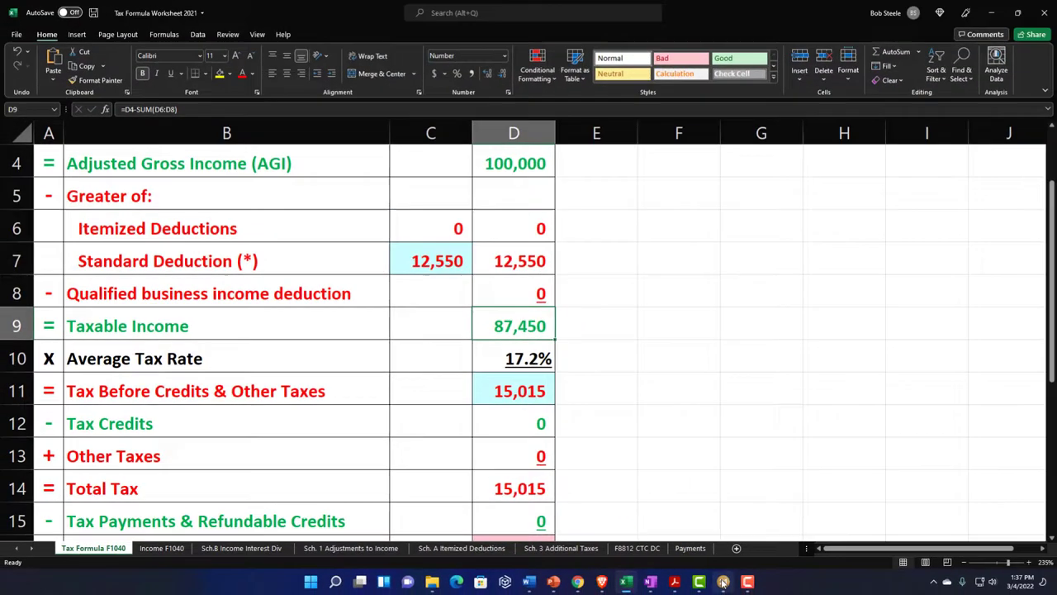
- Check the tax lines on Form 1040 page 2 in Lacerte against the Excel worksheet, and return to page 1
left_click(722, 582)
left_click(36, 423)
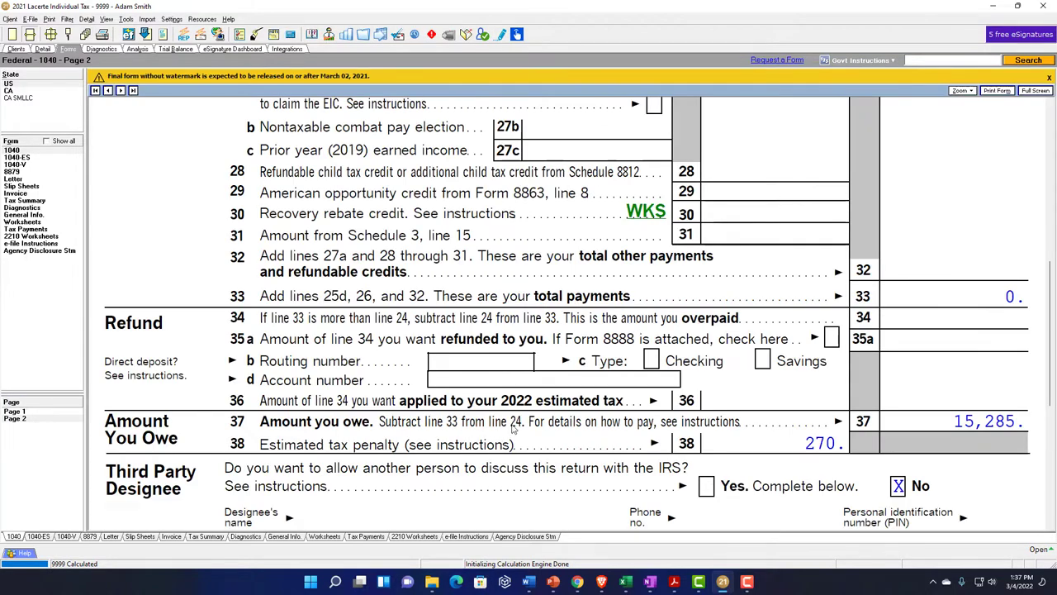
scroll(513, 427, "up", 8)
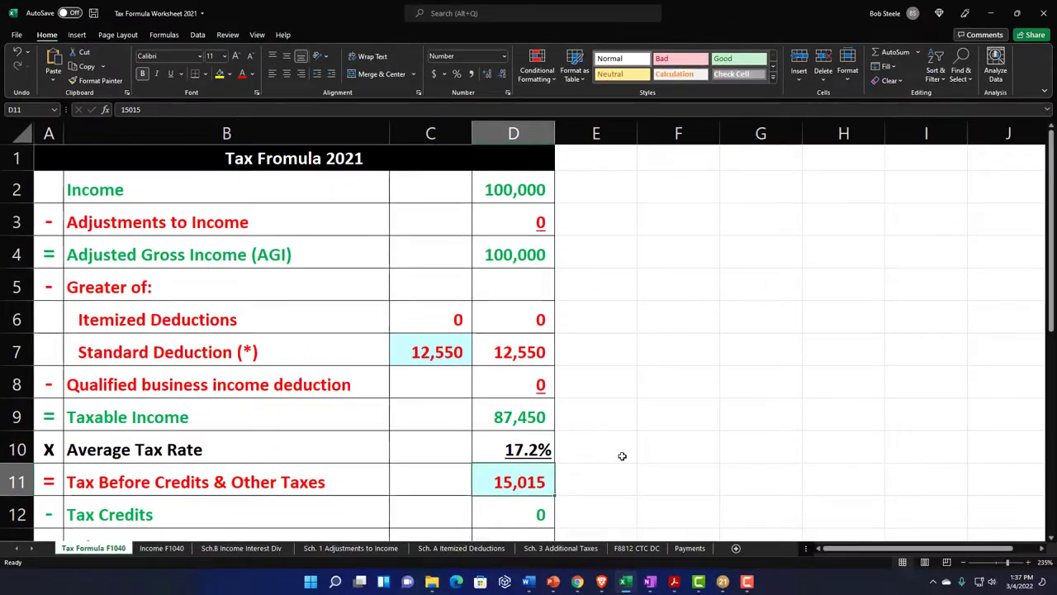
left_click(628, 583)
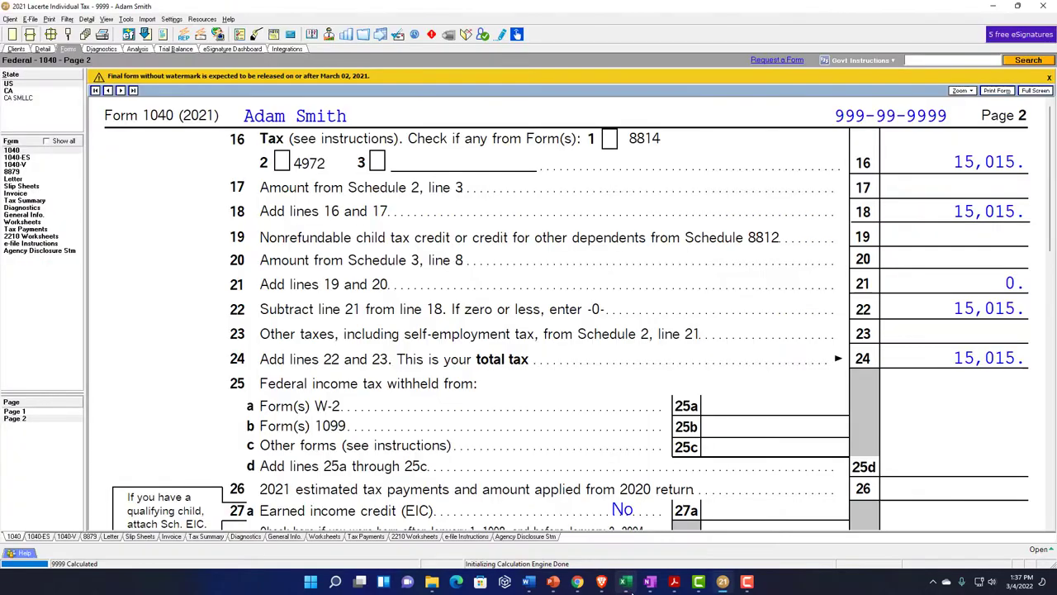
left_click(16, 411)
scroll(561, 330, "up", 3)
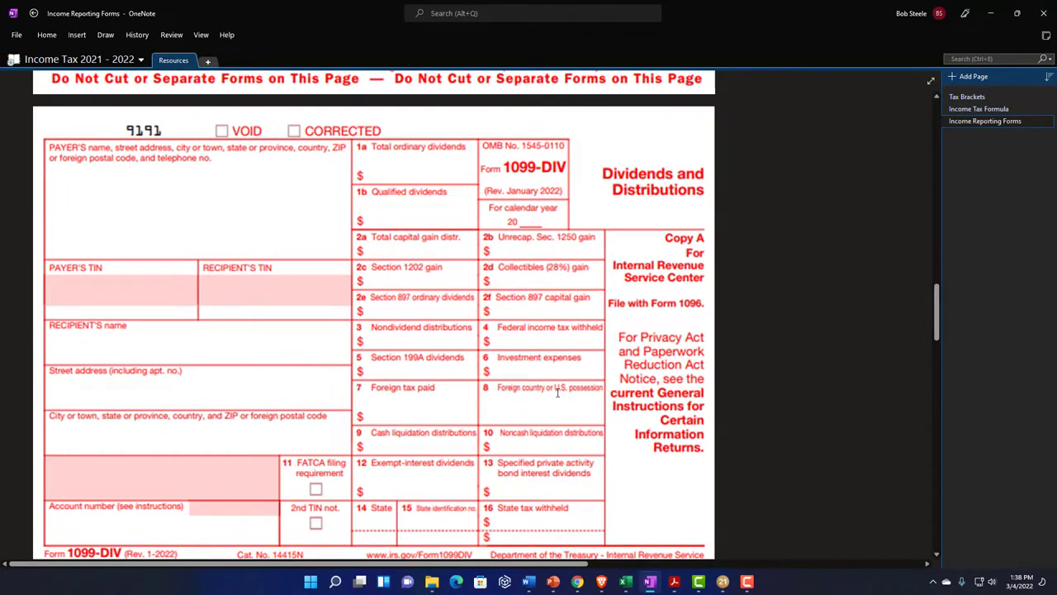
- Switch back to Lacerte and open the Dividend Income input screen for Form 1099-DIV
left_click(673, 583)
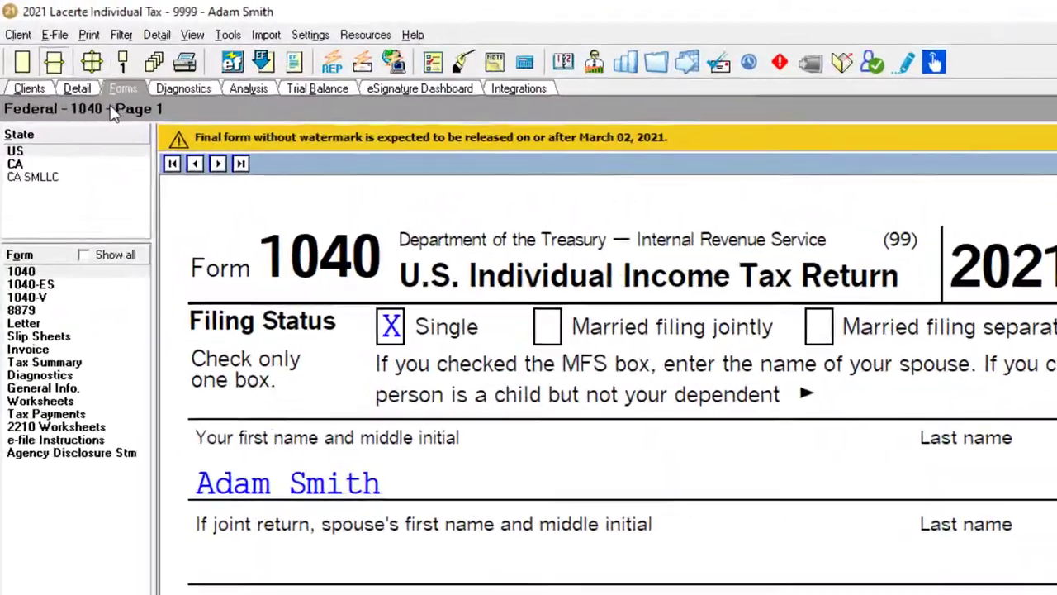
left_click(42, 48)
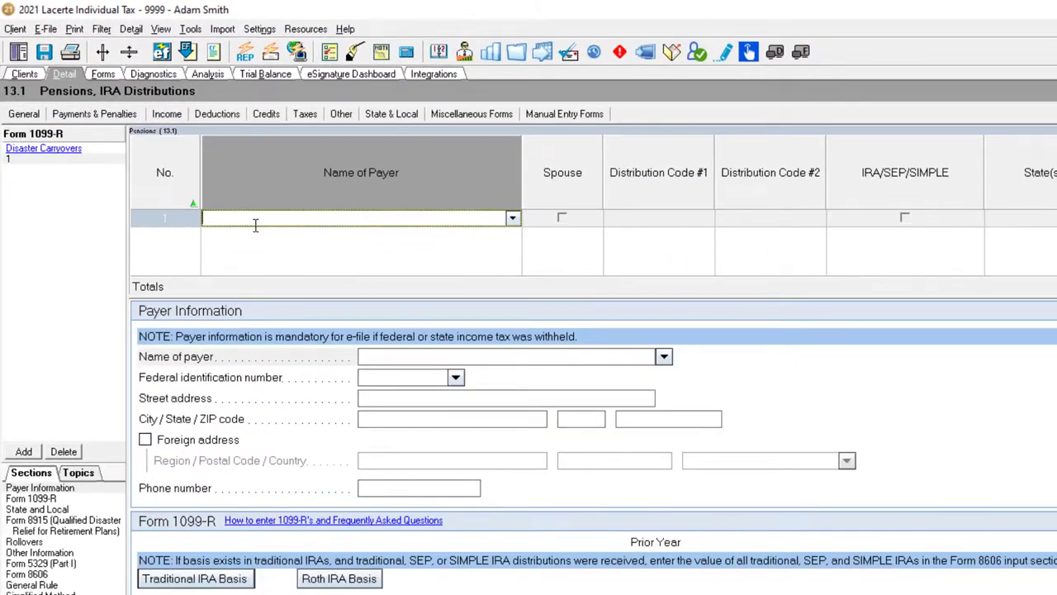
left_click(216, 115)
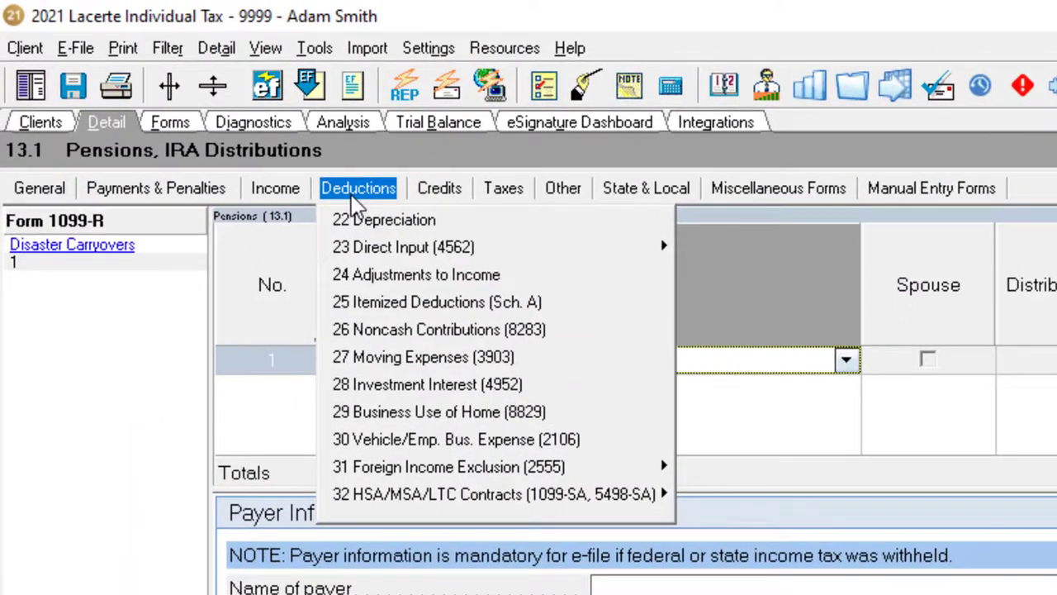
left_click(307, 200)
left_click(268, 190)
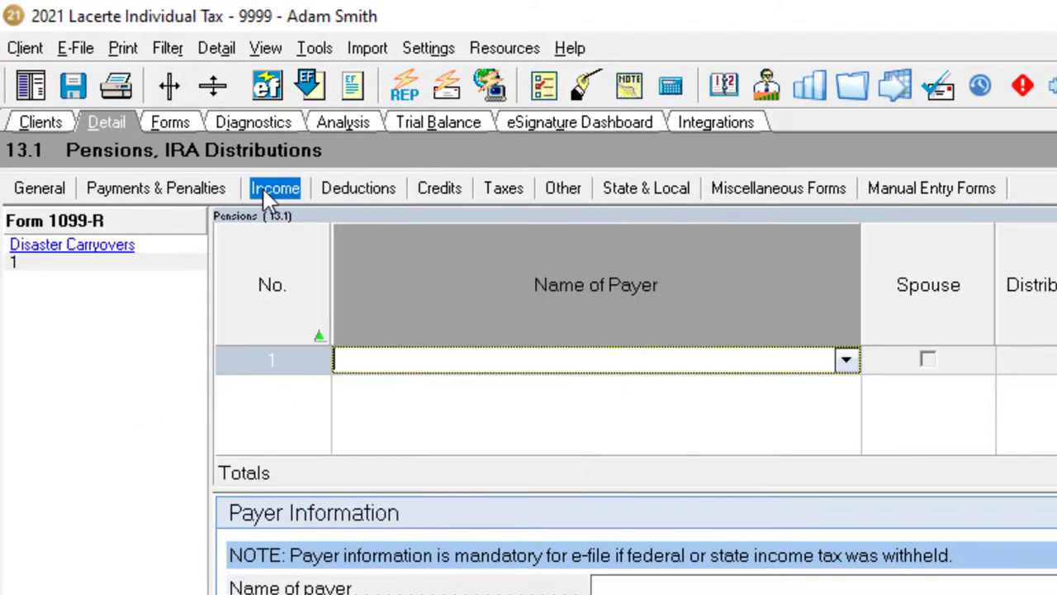
left_click(300, 273)
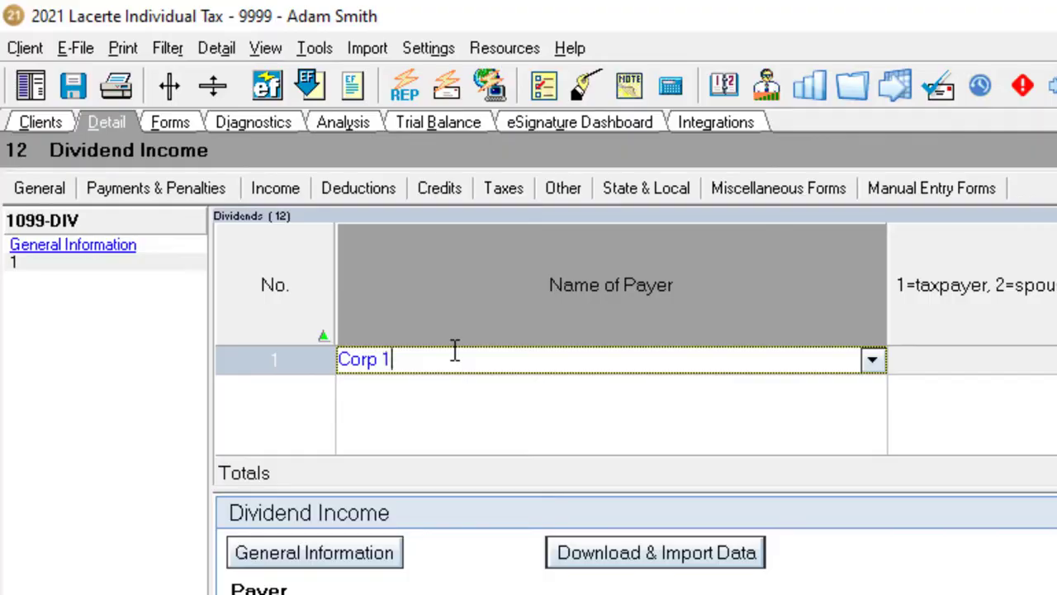
- Add the dividend payer Corp 1 with total ordinary dividends of 1000
key("Return")
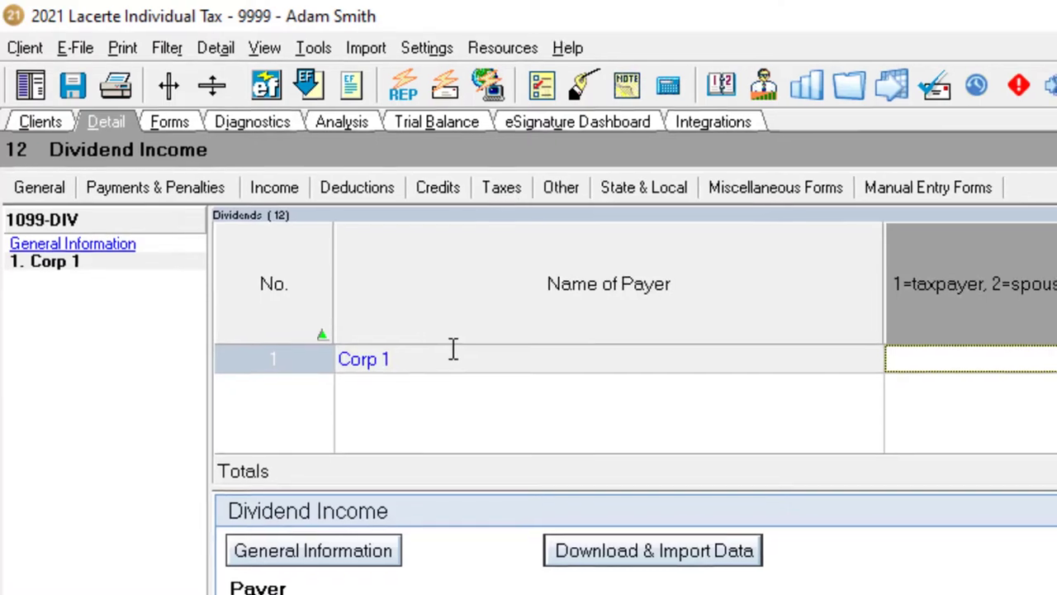
key("Return")
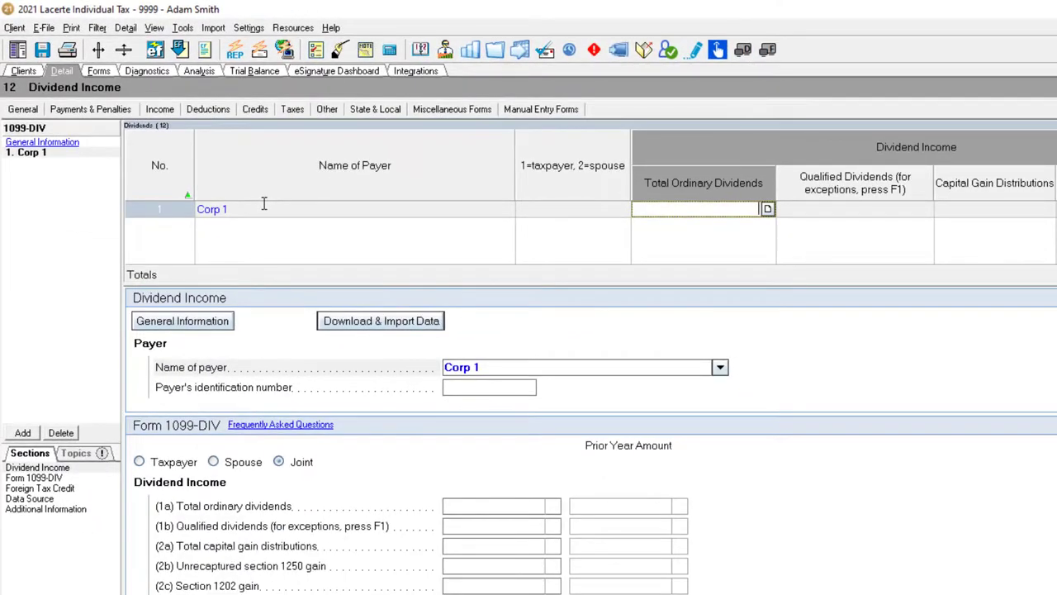
type("1000")
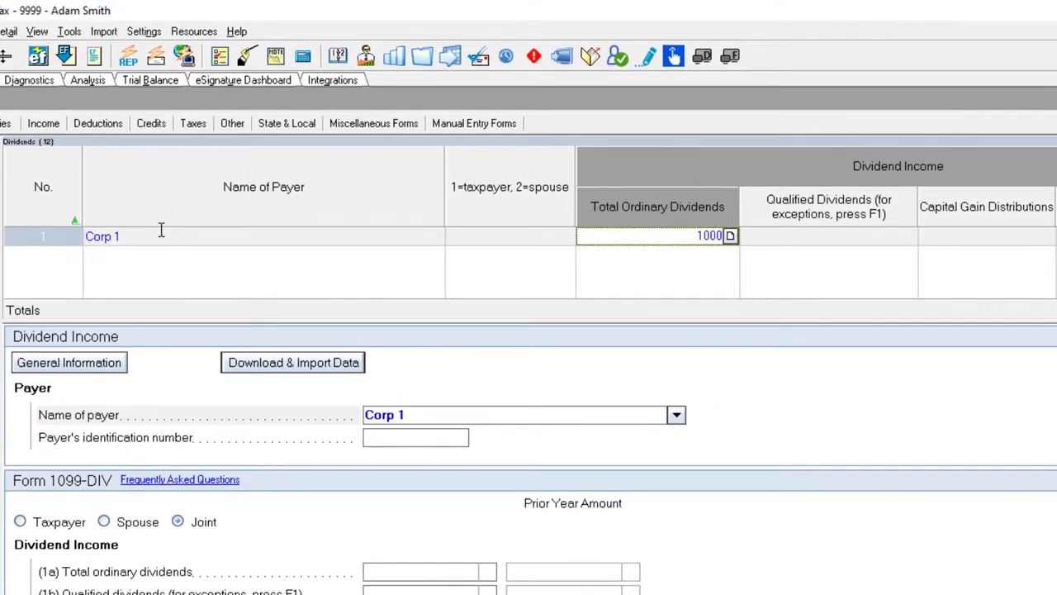
key("Return")
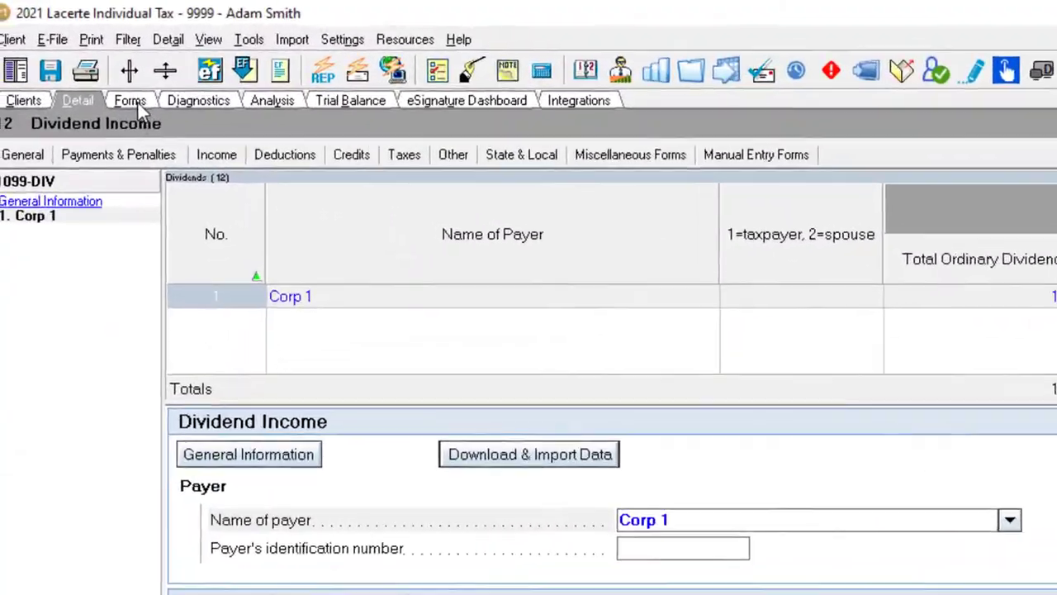
- Review the ordinary dividends, total income and taxable income lines on Form 1040 page 1
left_click(66, 72)
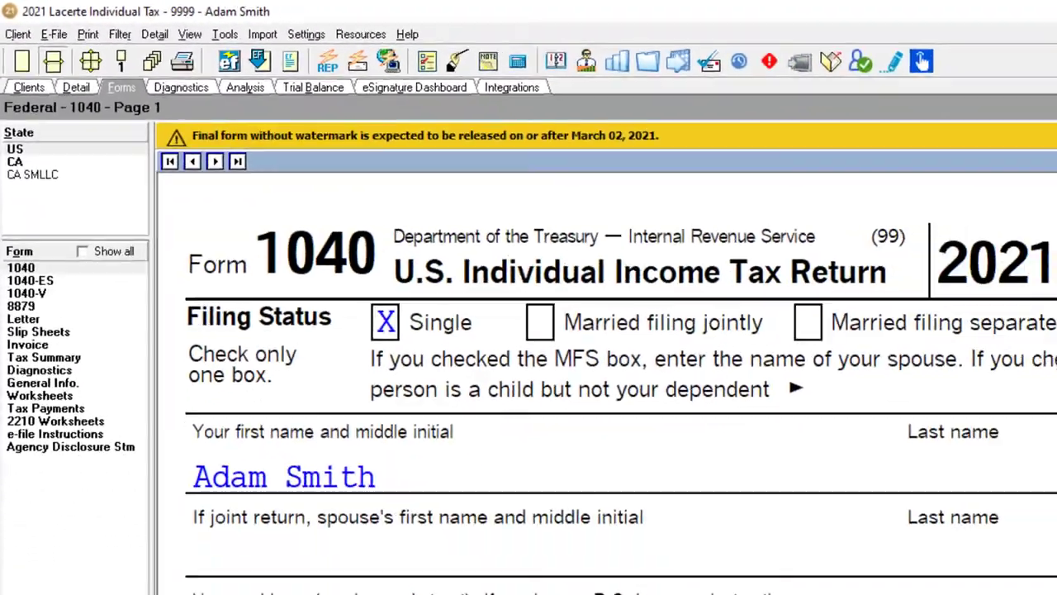
scroll(787, 314, "down", 10)
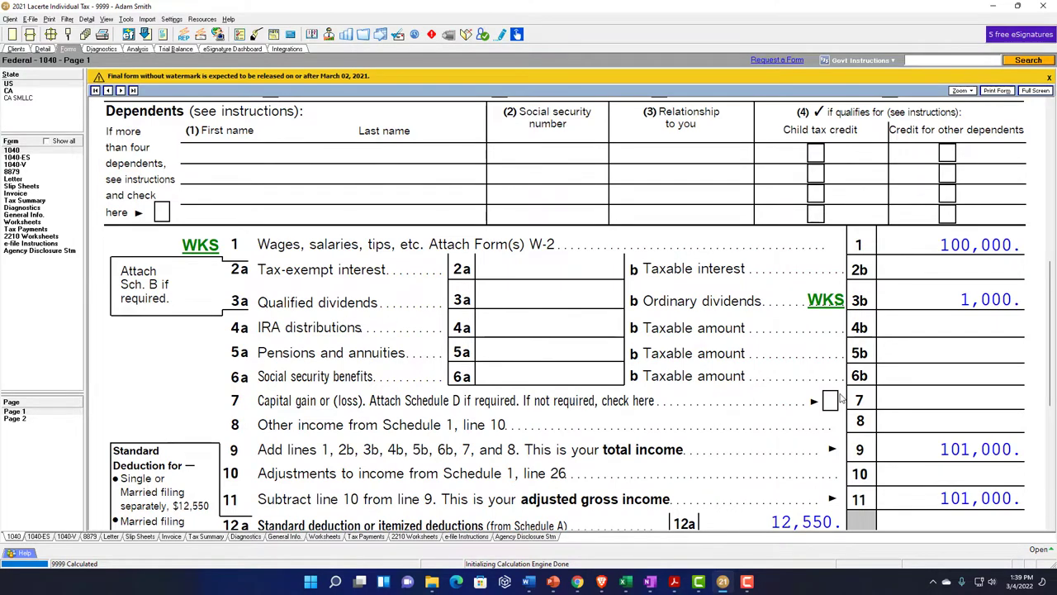
scroll(841, 398, "down", 1)
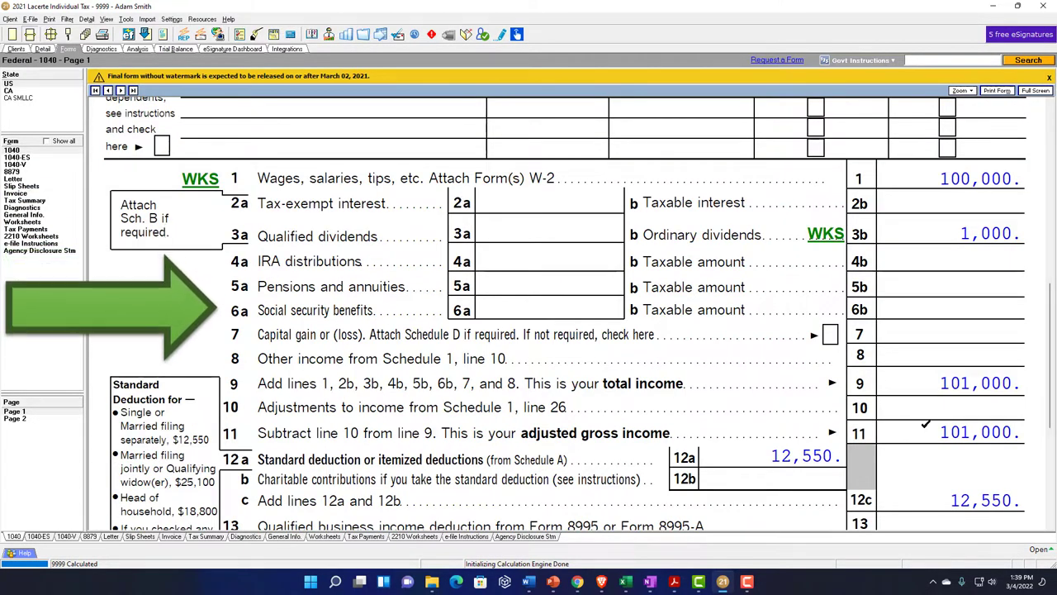
scroll(562, 331, "down", 1)
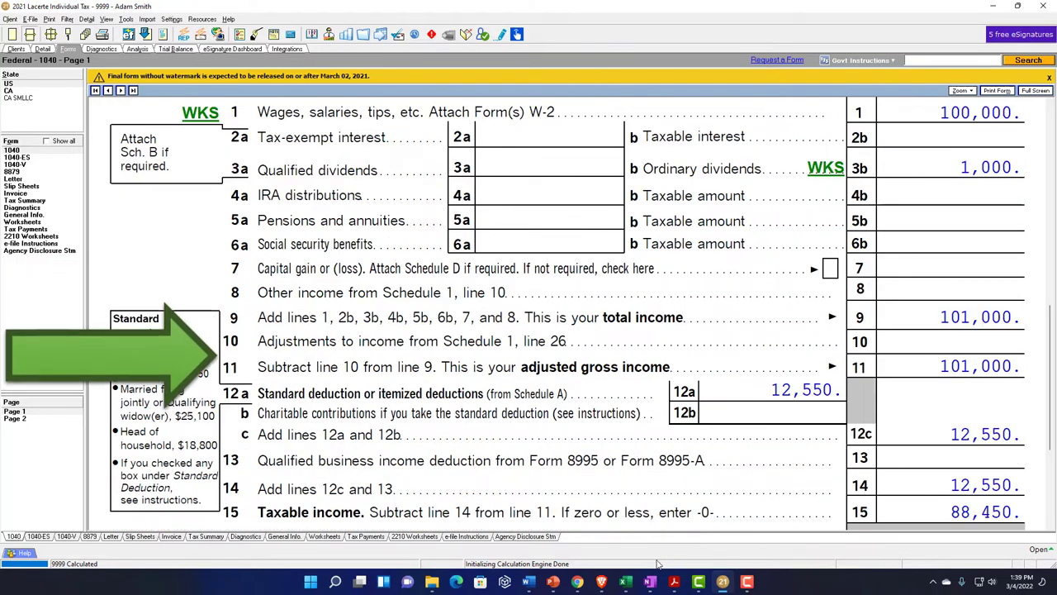
- Switch to the Excel worksheet and enter 1000 for Bank Form 1099 under Dividends Part II on the Schedule B sheet
left_click(626, 582)
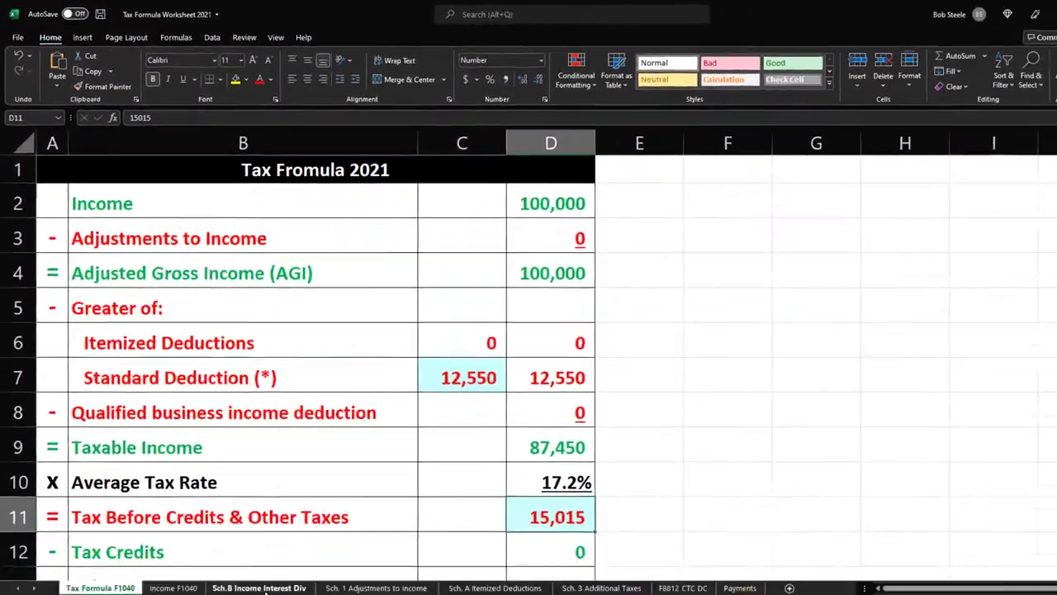
left_click(241, 547)
scroll(247, 451, "down", 2)
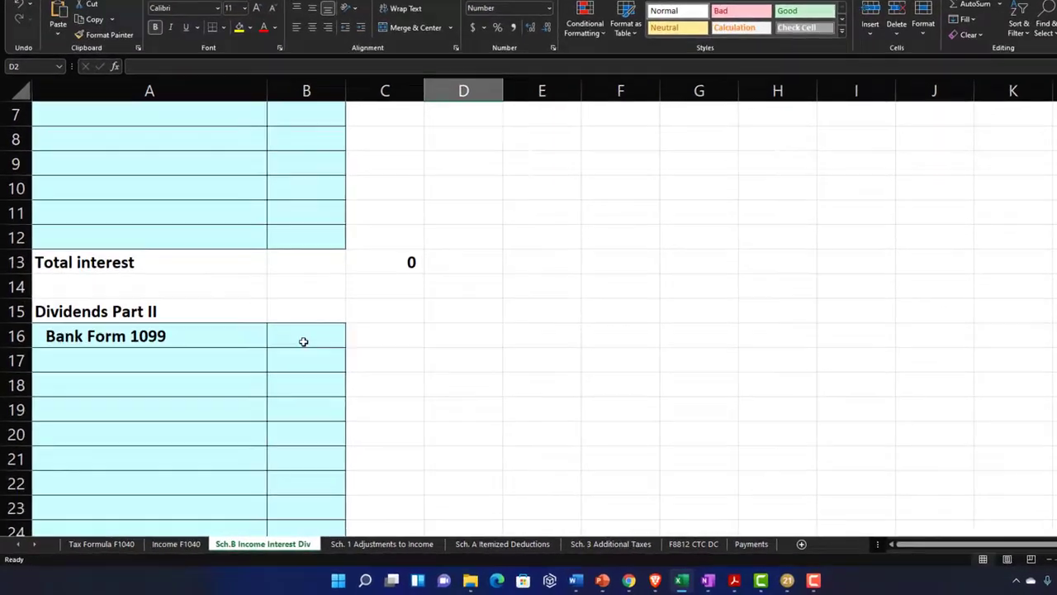
left_click(281, 286)
type("1000")
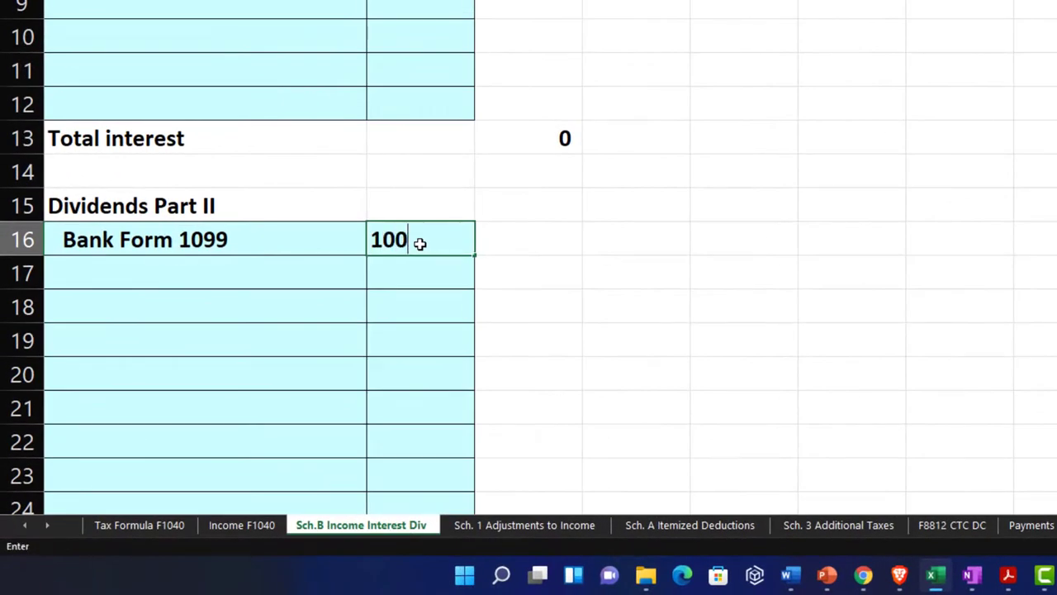
key("Return")
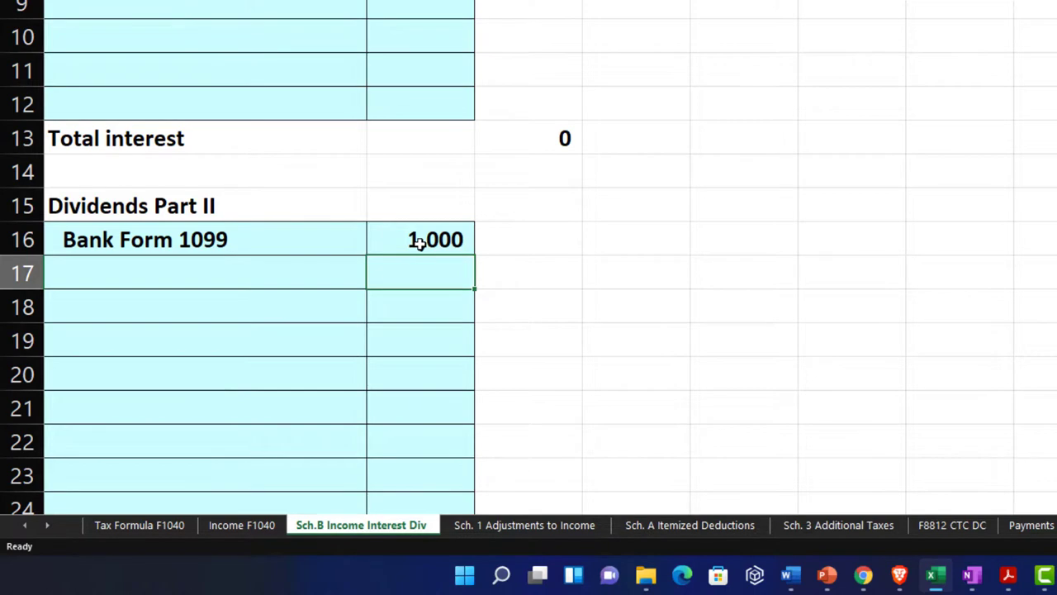
- Check the total interest and dividends on Schedule B, and the income, standard deduction and taxable income on the Tax Formula F1040 sheet
scroll(419, 241, "down", 4)
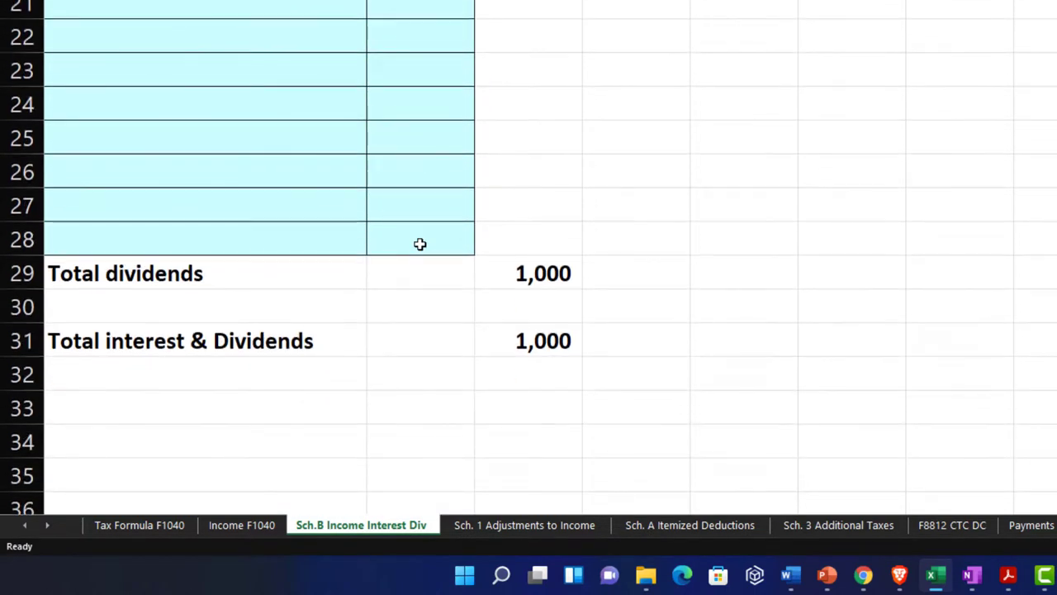
left_click(517, 345)
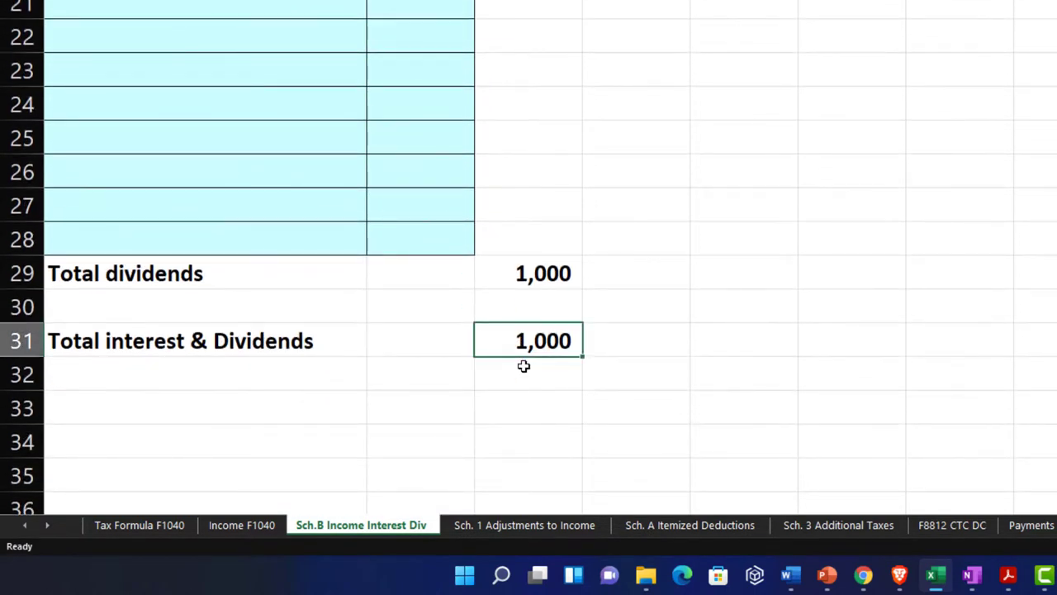
left_click(164, 522)
left_click(507, 178)
left_click(446, 344)
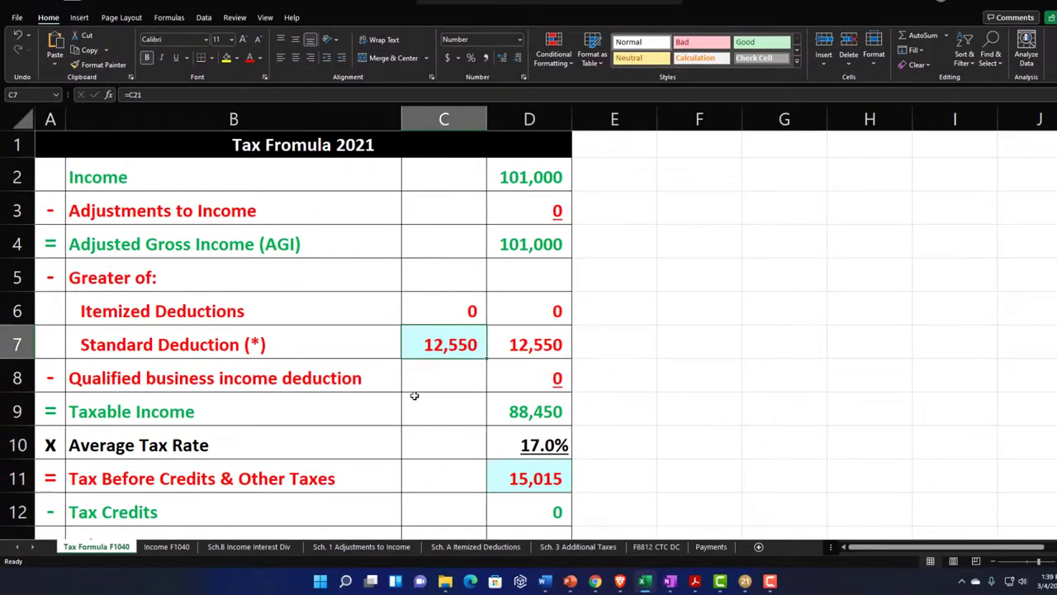
left_click(525, 412)
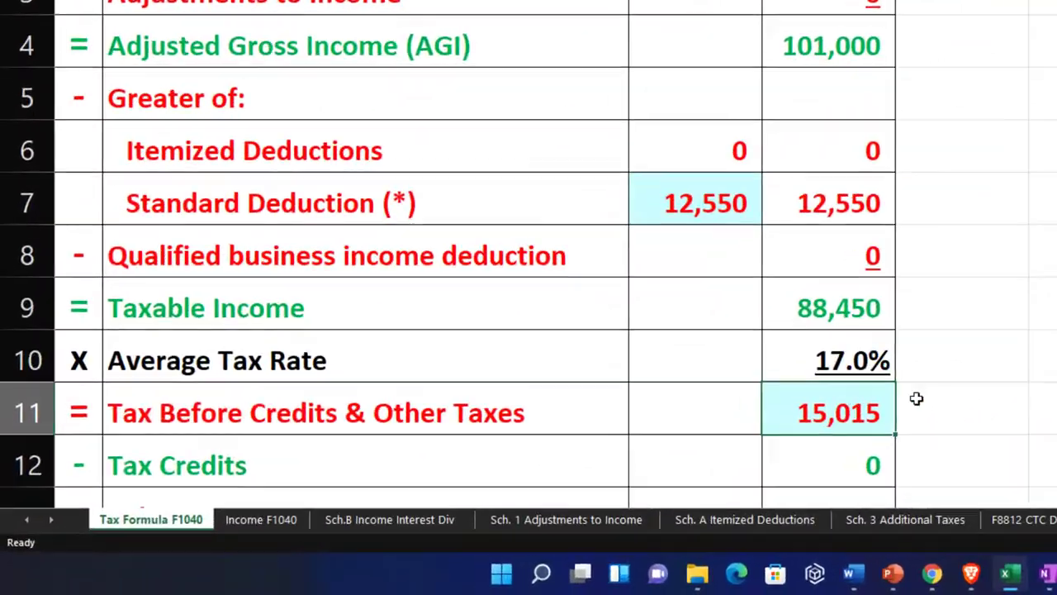
- Set Tax Before Credits & Other Taxes to 15255 on the Tax Formula F1040 sheet
type("15,")
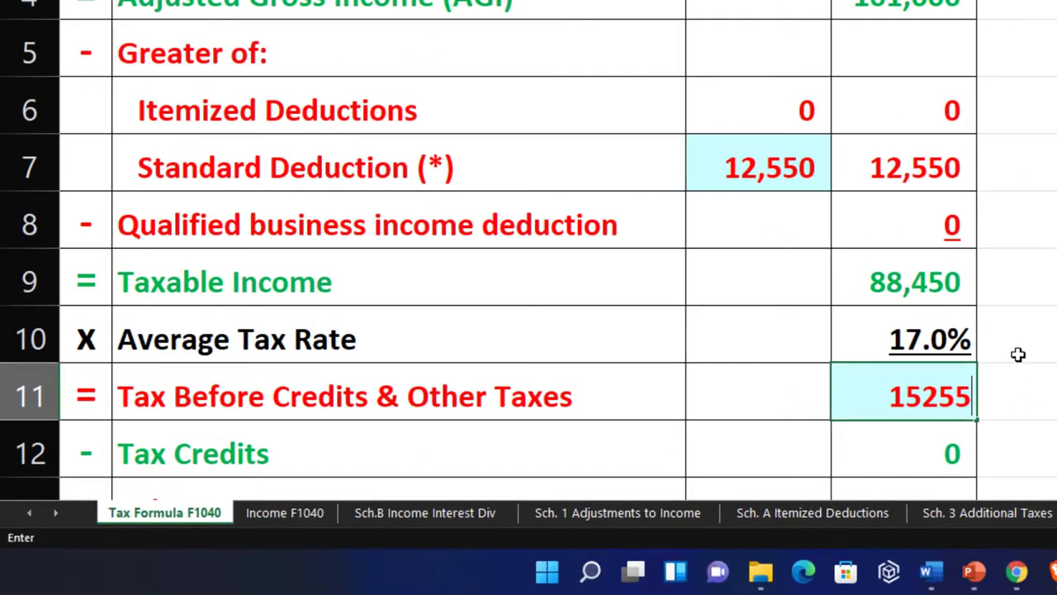
type("255")
key("Return")
key("Up")
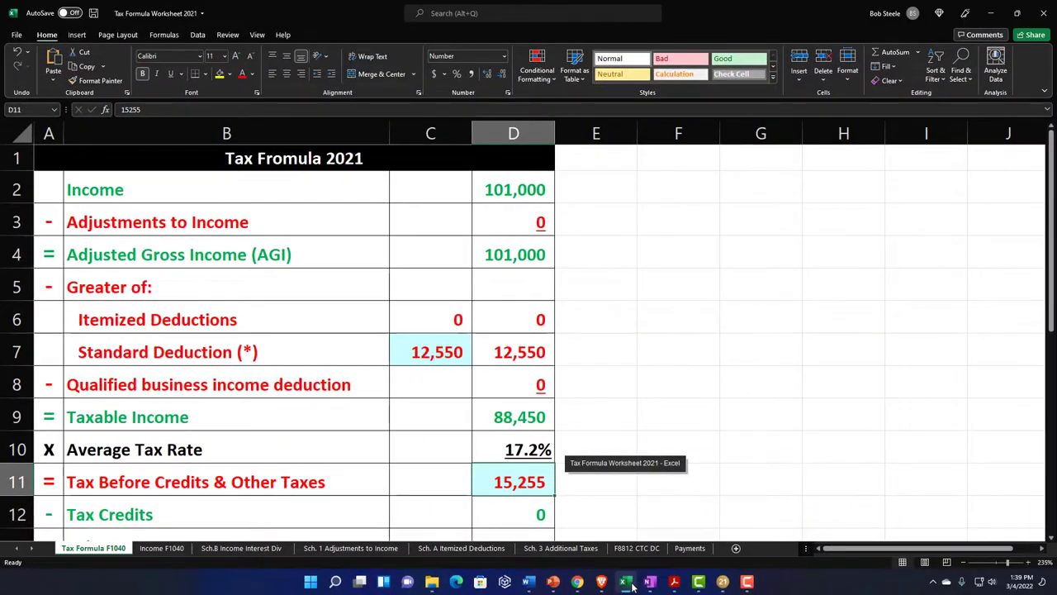
- Compare the tax on Form 1040 page 2 in Lacerte with the worksheet, and return to the page 1 income lines
left_click(626, 581)
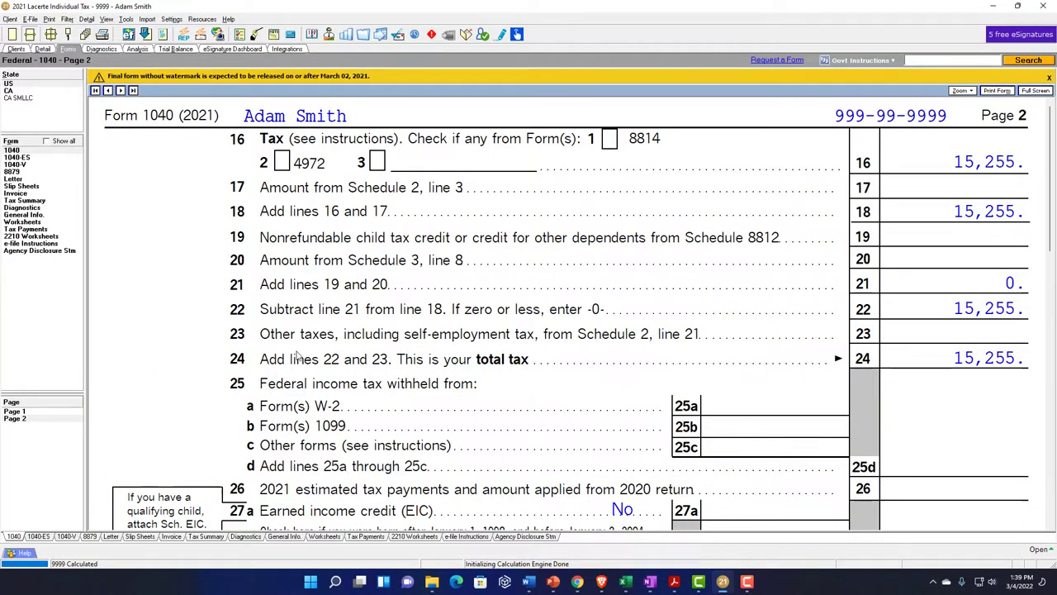
left_click(28, 412)
scroll(599, 342, "down", 5)
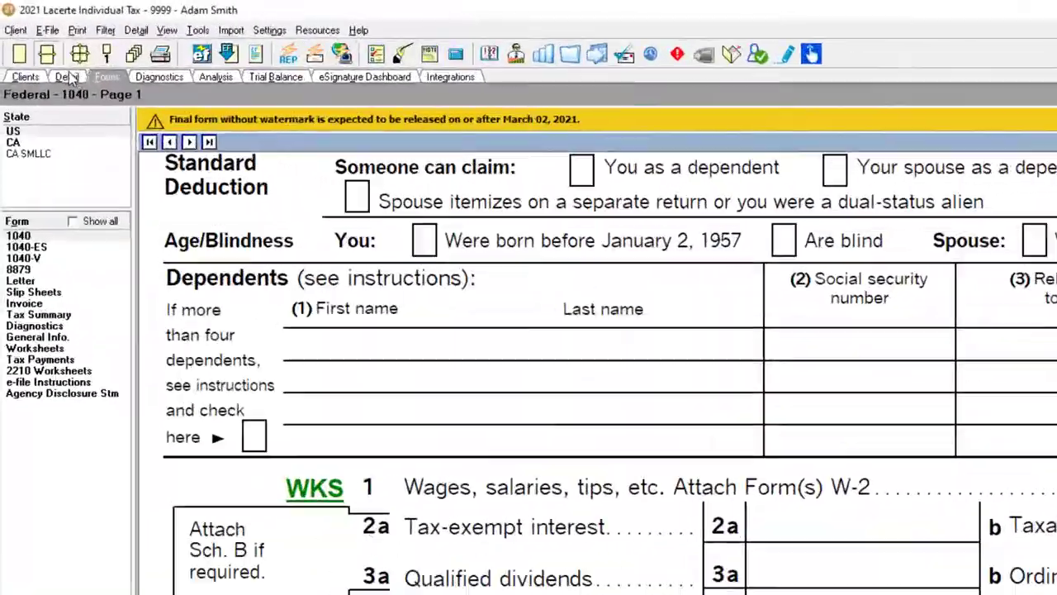
- Clear the total ordinary dividends amount for Corp 1 in the Form 1099-DIV input
left_click(71, 76)
left_click(128, 144)
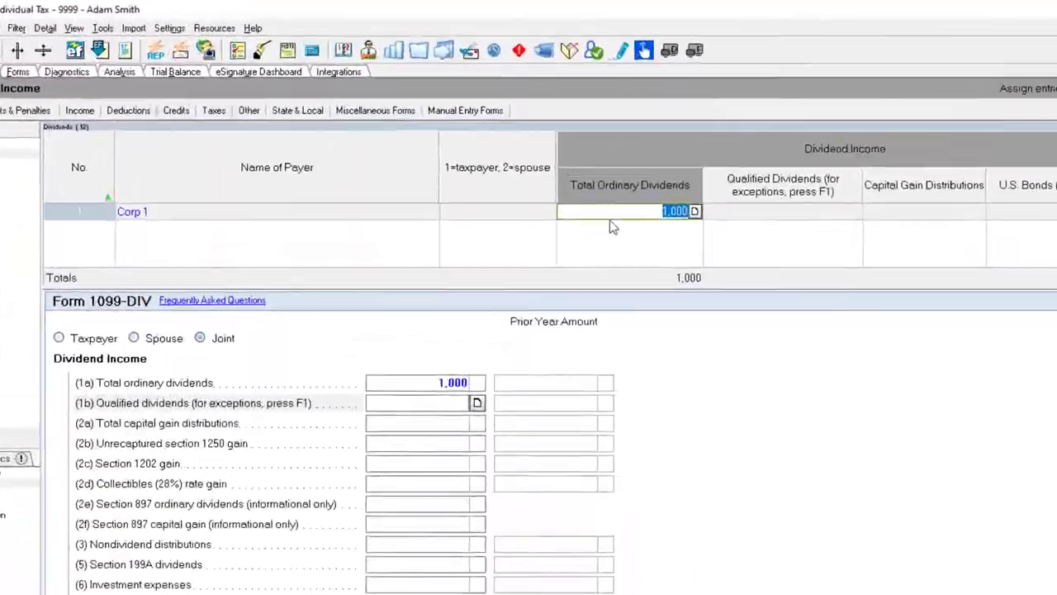
key("Delete")
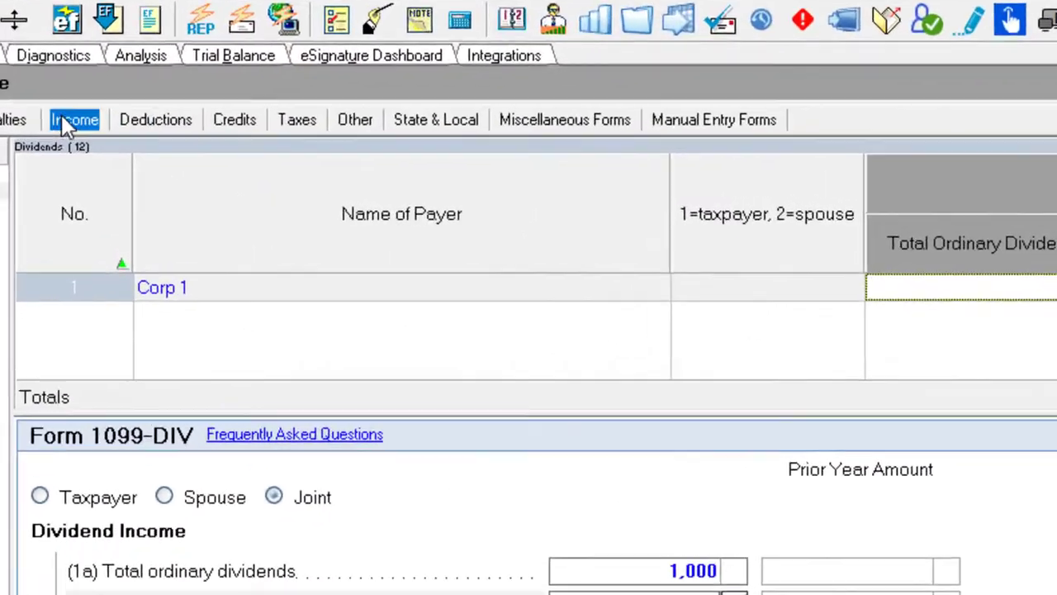
- Open the Wages, Salaries, Tips input and set the wages for Job 1 to 101,000
left_click(53, 137)
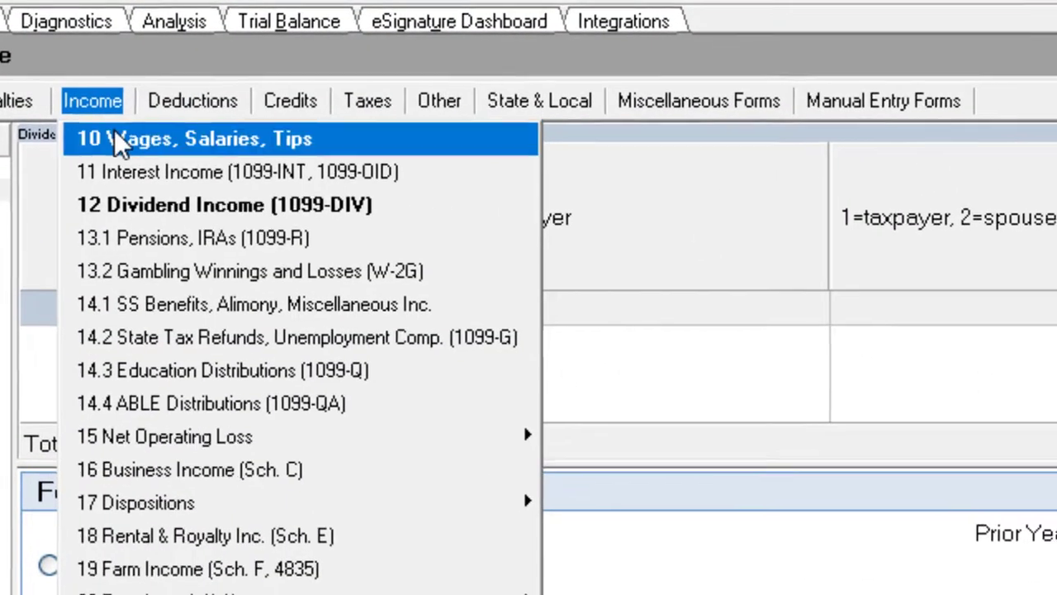
left_click(74, 161)
left_click(937, 211)
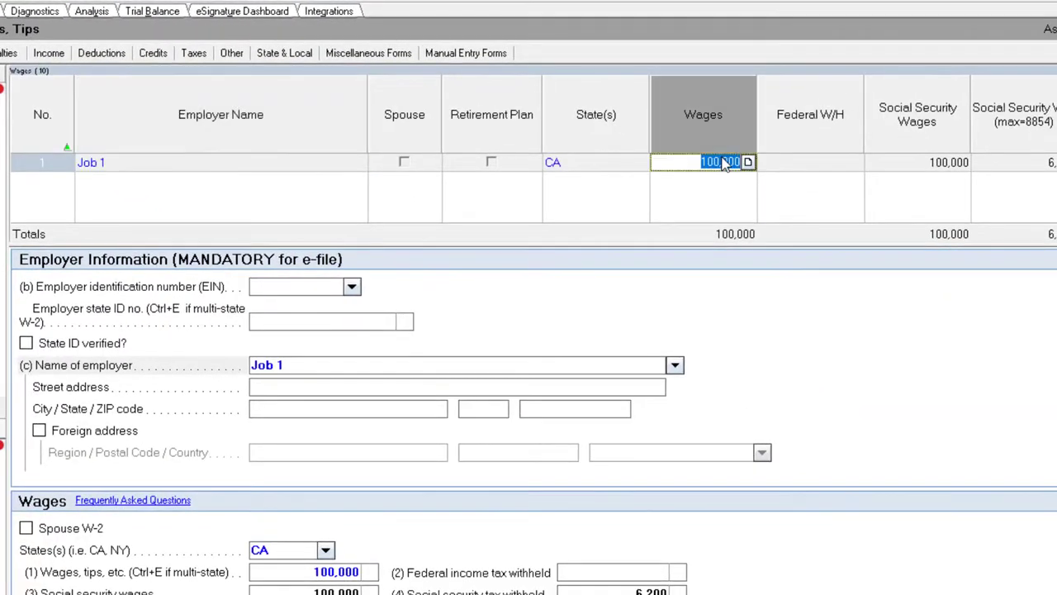
key("Delete")
type("110,000")
key("Tab")
left_click(714, 165)
type("101000")
key("Tab")
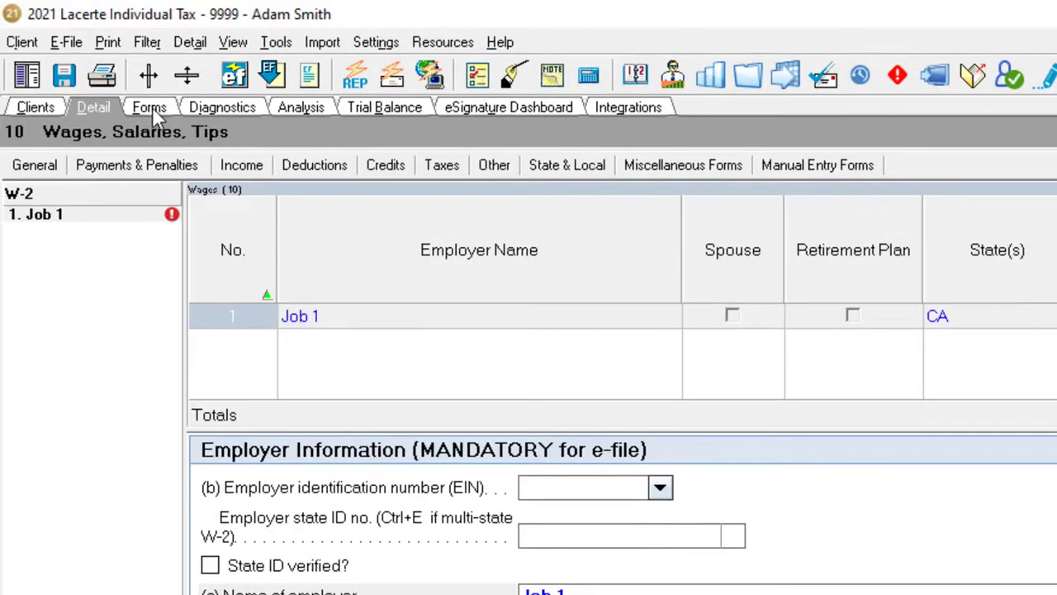
- Review the wages, total income and taxable income on Form 1040 page 1, and the tax on page 2
left_click(150, 107)
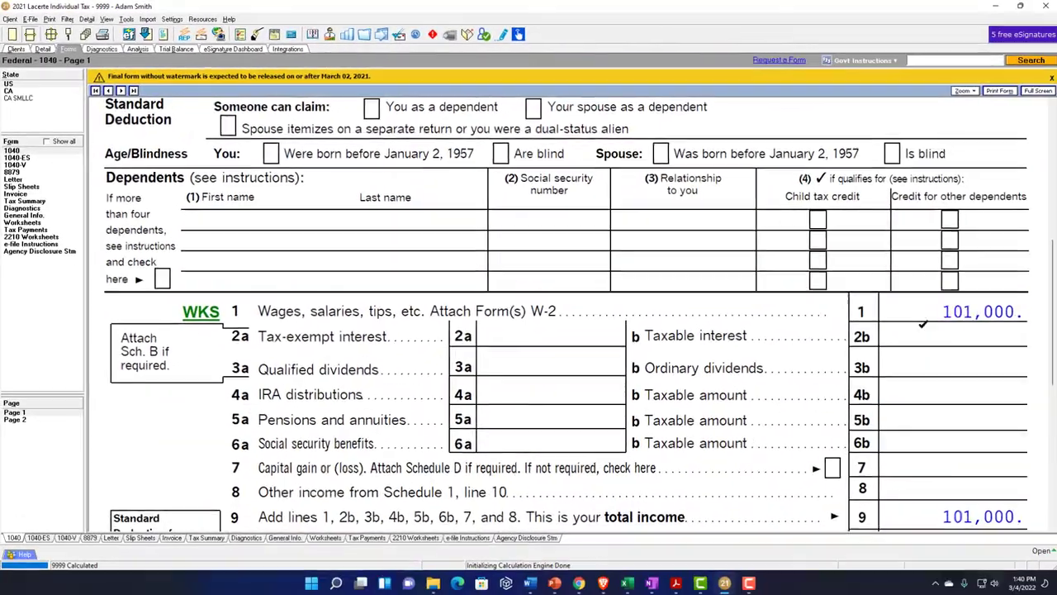
scroll(916, 326, "down", 3)
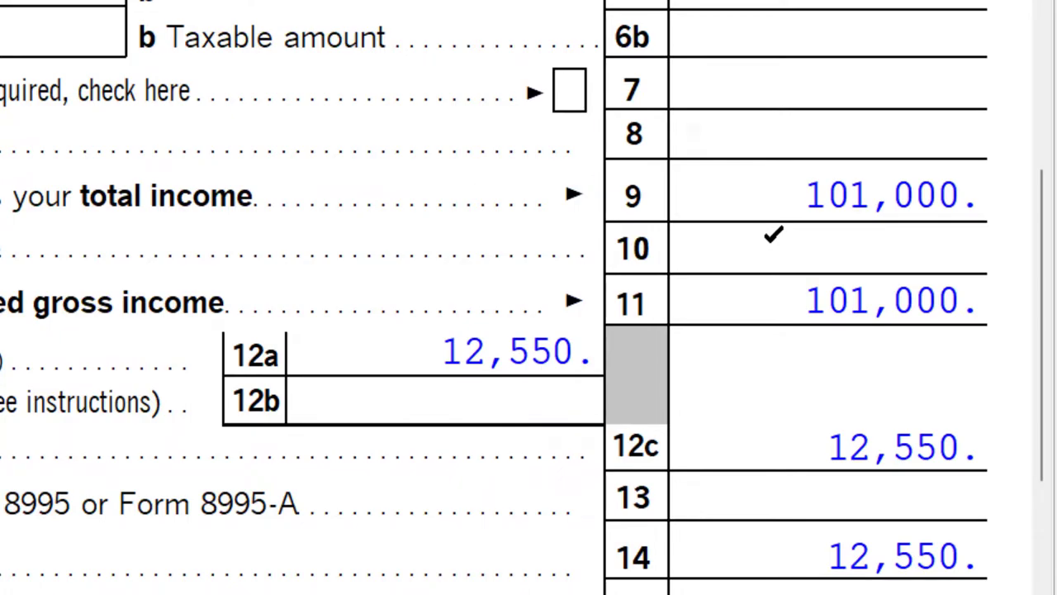
scroll(778, 235, "down", 2)
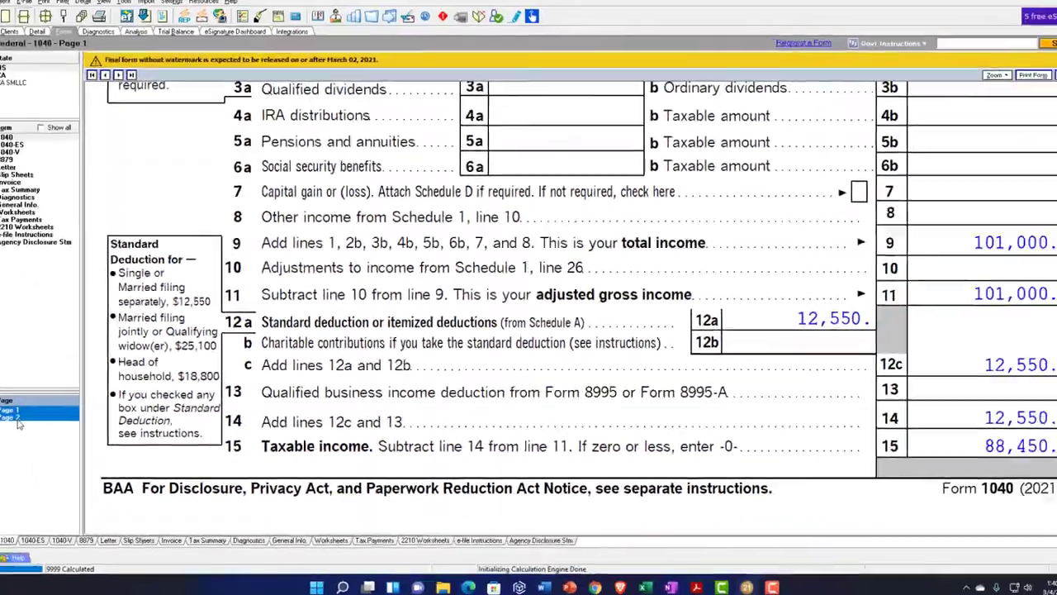
left_click(19, 424)
scroll(529, 330, "up", 4)
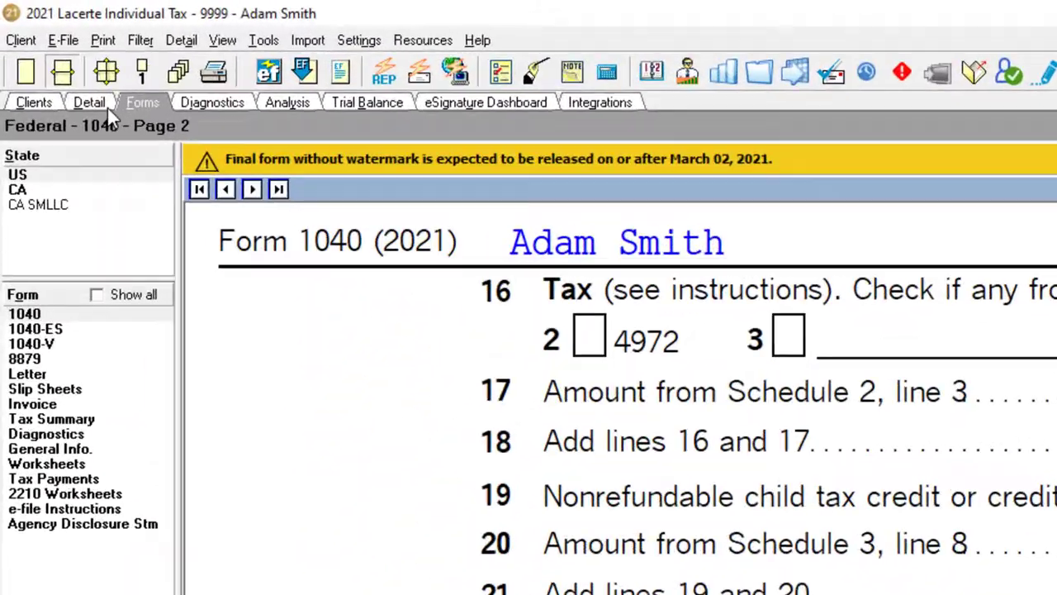
- Set the wages for Job 1 back to 100,000 in the W-2 input
left_click(45, 48)
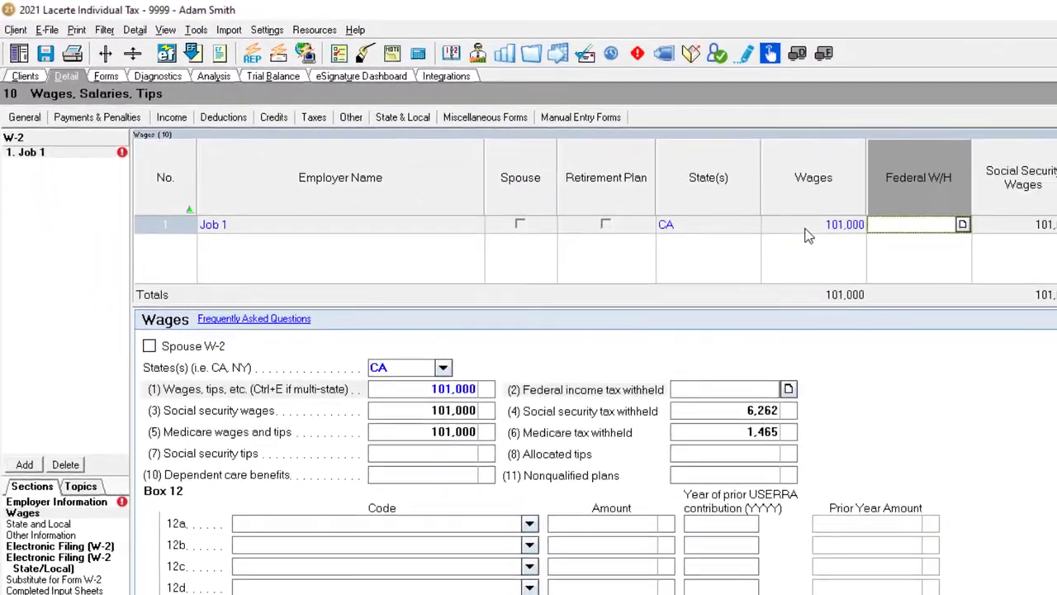
left_click(1021, 287)
type("100,000")
key("Tab")
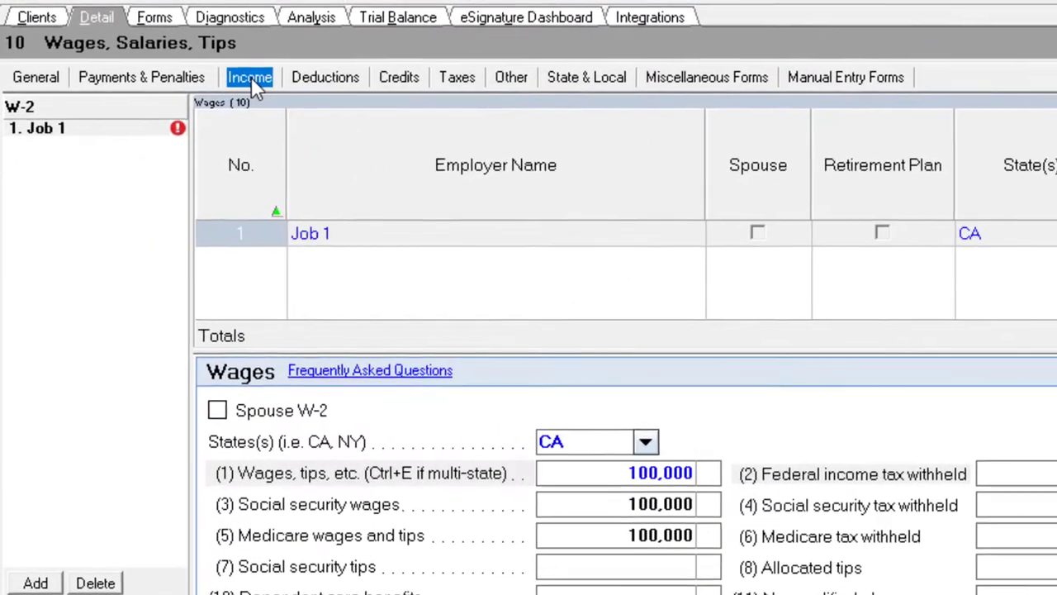
- In the Dividend Income (1099-DIV) input, set total ordinary dividends and qualified dividends for Corp 1 to 1,000 each
left_click(171, 117)
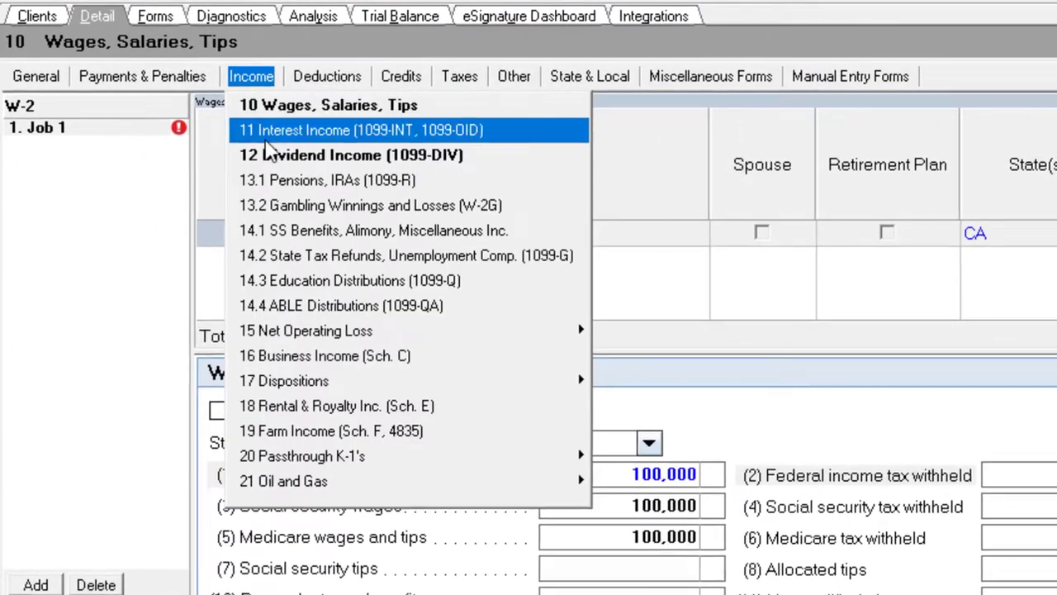
left_click(269, 154)
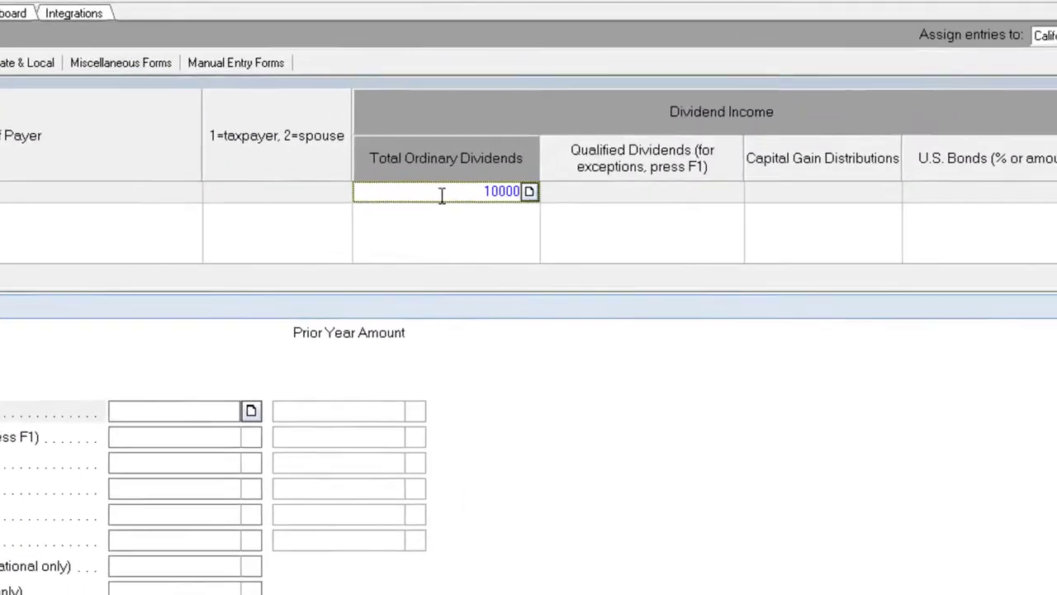
key("BackSpace")
key("Tab")
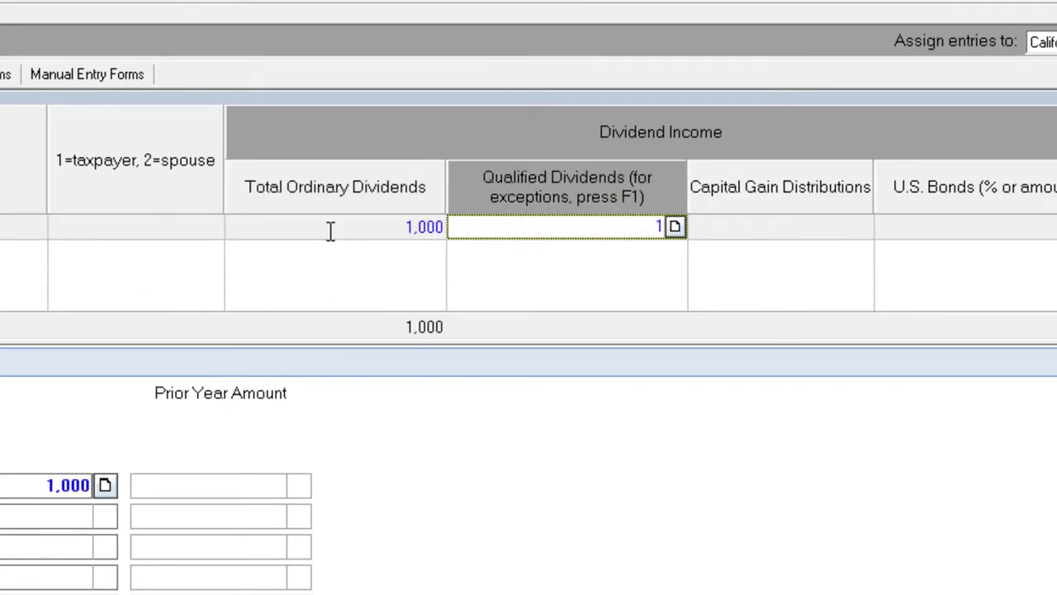
type("1000")
key("Tab")
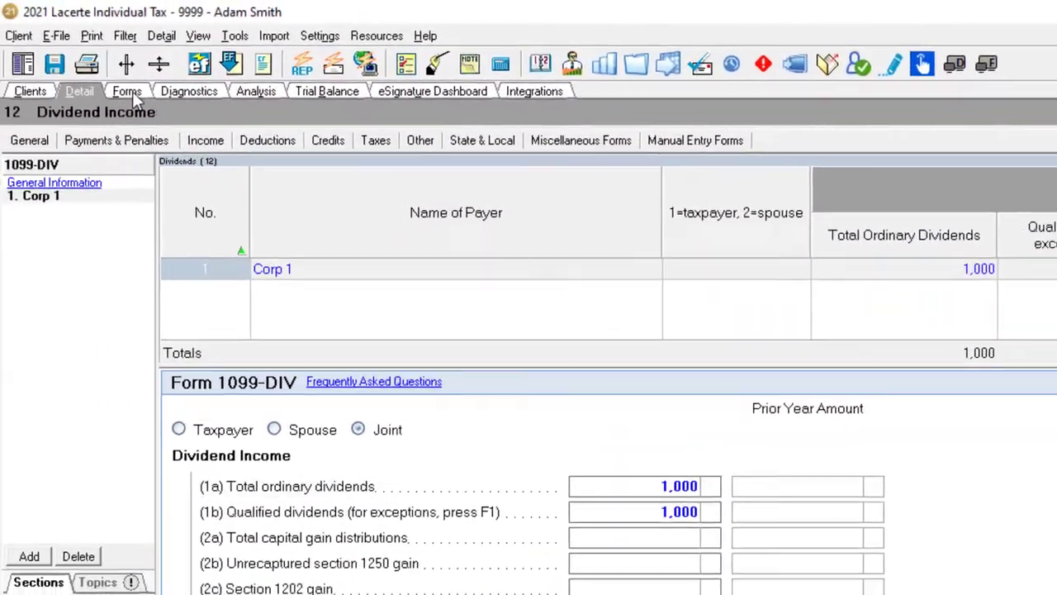
- Review the qualified and ordinary dividends, total income and taxable income lines on Form 1040 page 1
left_click(90, 95)
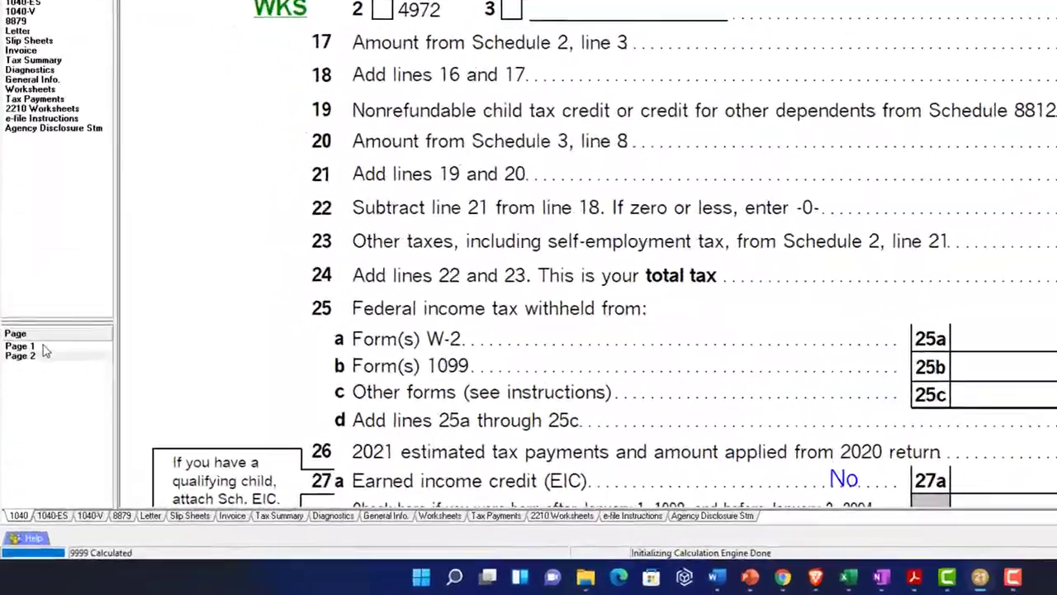
left_click(14, 411)
scroll(703, 347, "down", 3)
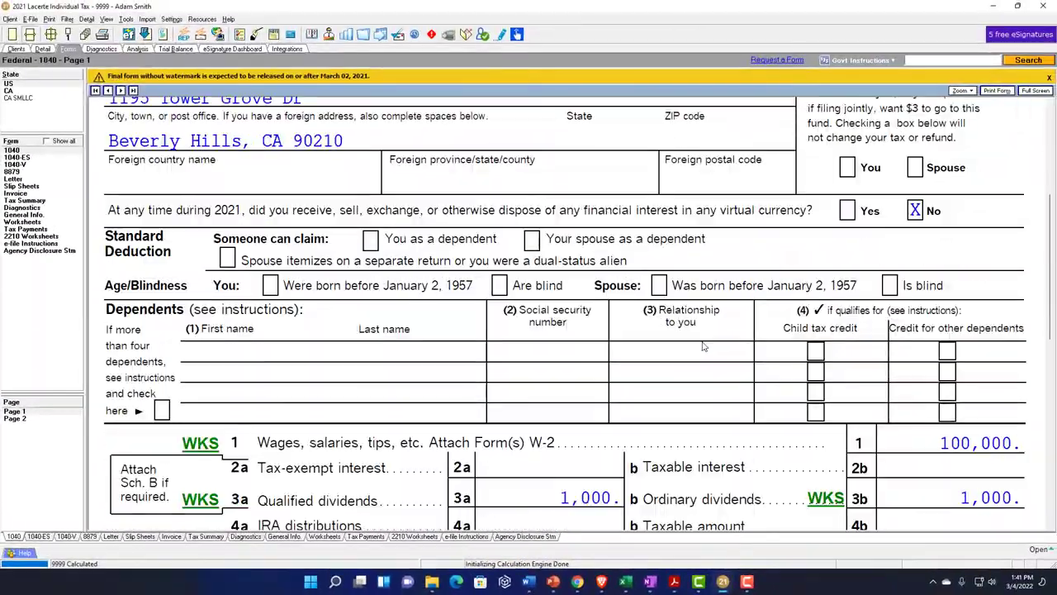
scroll(702, 347, "down", 5)
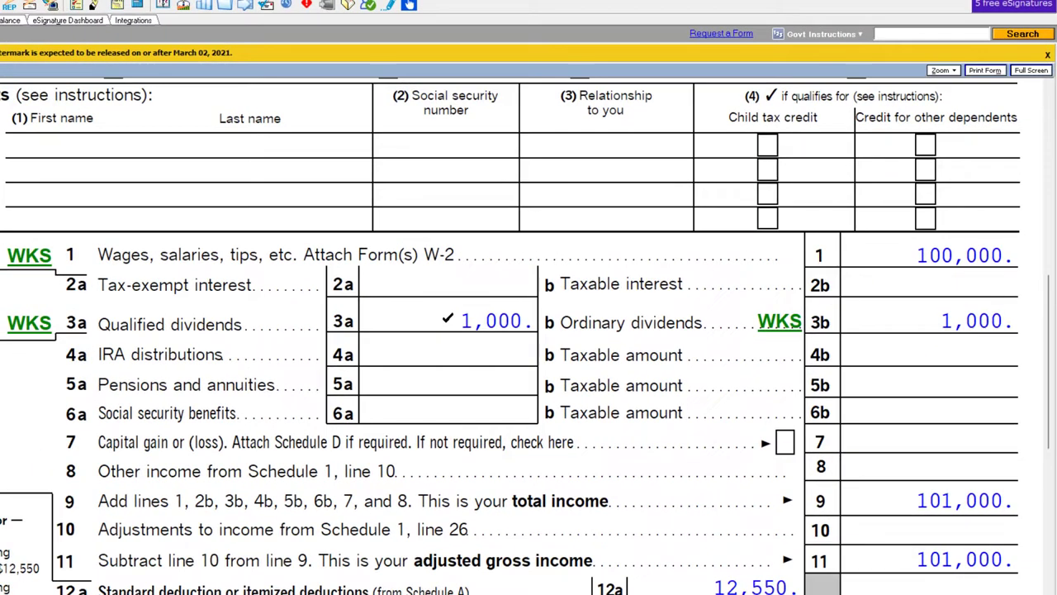
scroll(751, 447, "down", 3)
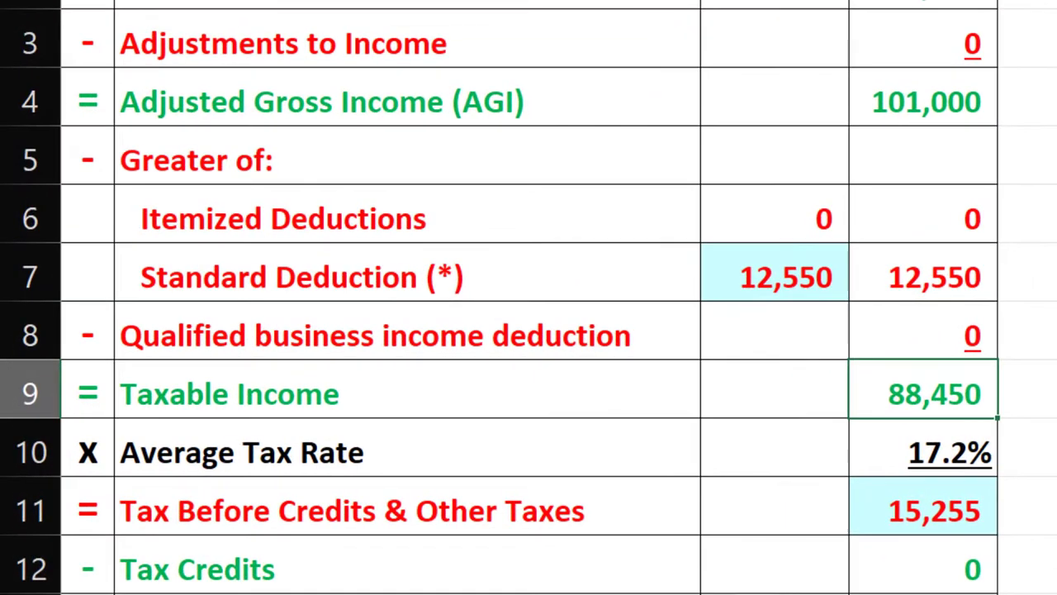
- Switch to the Excel worksheet and note 15255 in cell F11 beside Tax Before Credits & Other Taxes
left_click(767, 482)
type("152")
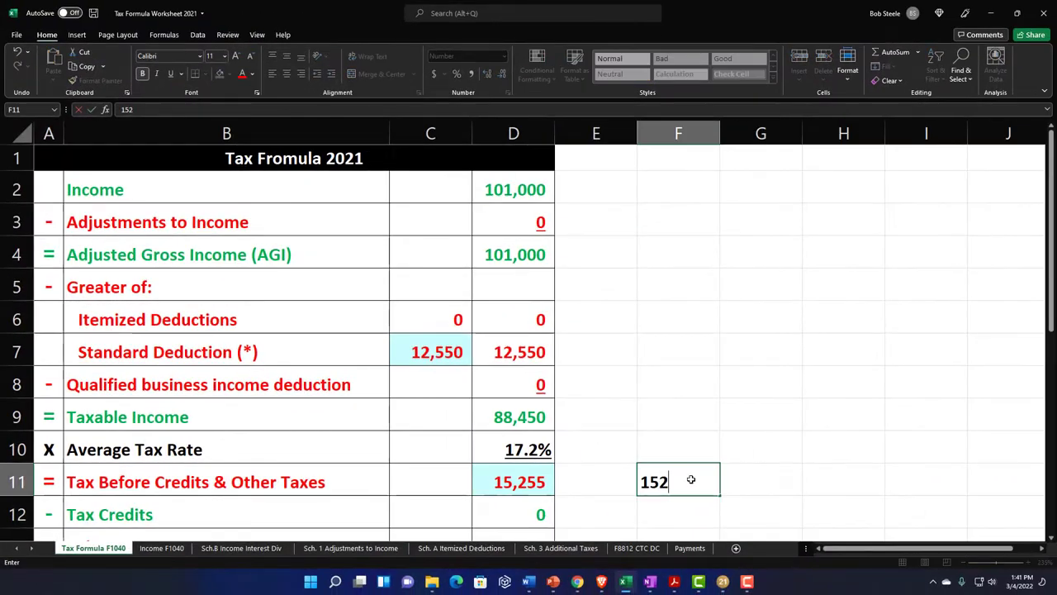
type("55")
key("Return")
left_click(691, 481)
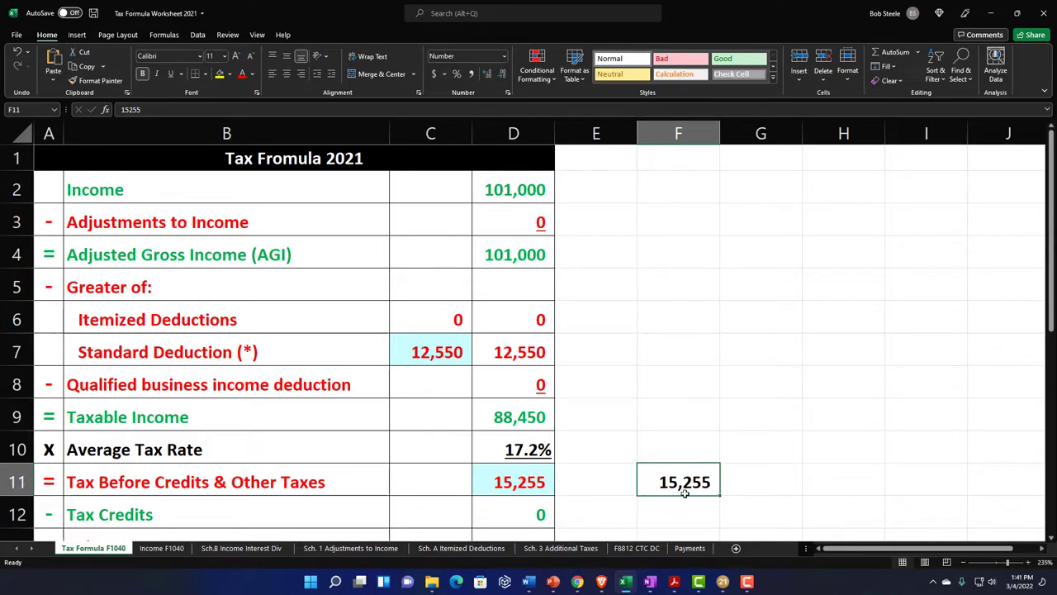
- Check the tax on Form 1040 page 2 in Lacerte, and set Tax Before Credits & Other Taxes to 15165 in the Excel worksheet
left_click(638, 583)
left_click(22, 419)
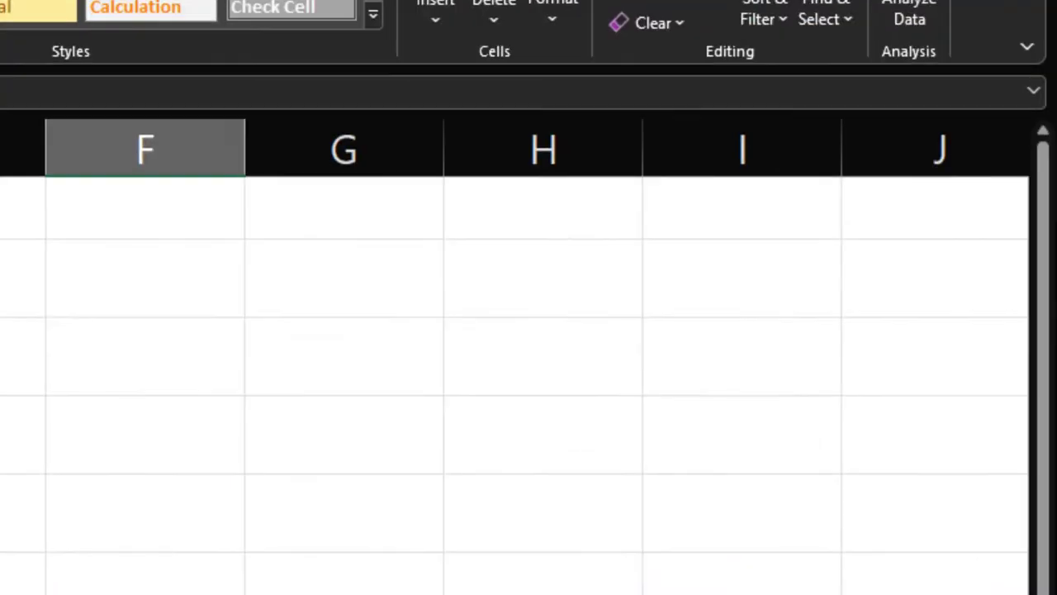
left_click(500, 556)
type("15,1")
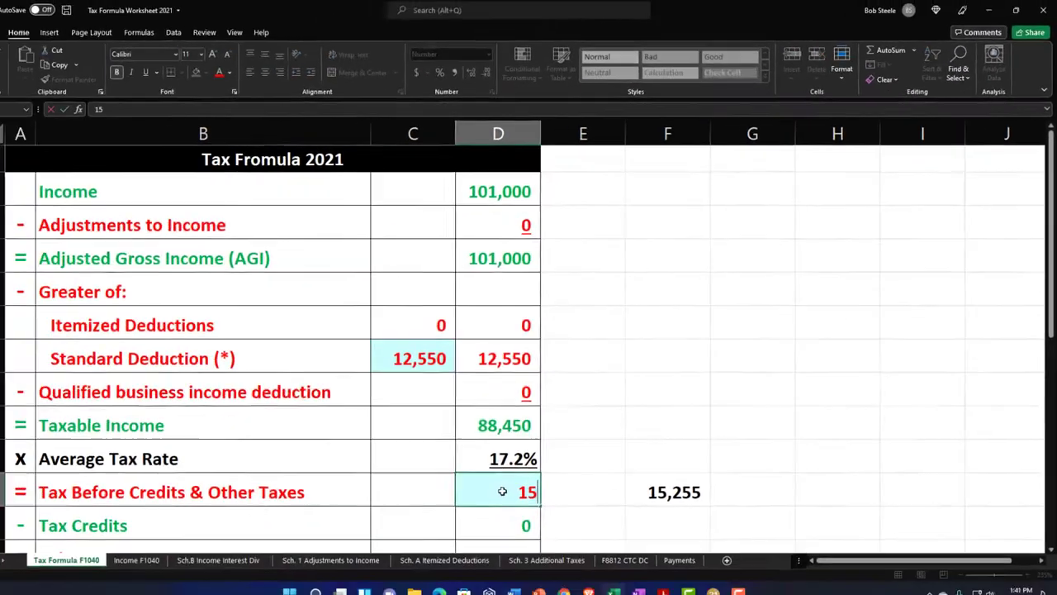
type("65")
key("ctrl+Return")
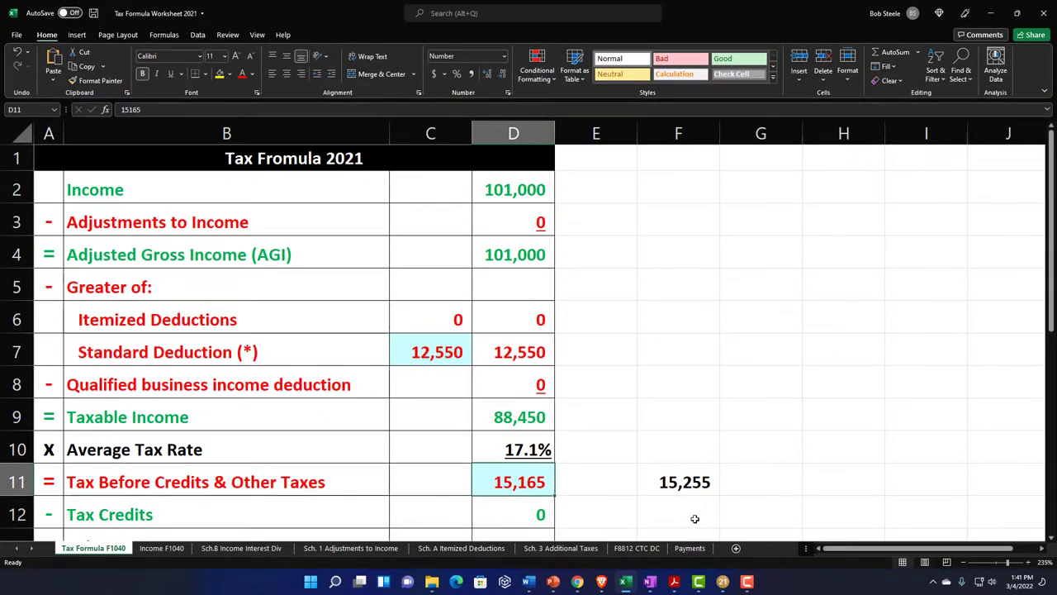
- Consult the tax rate table by filing status in PowerPoint, and return to the Form 1040 page 1 income lines in Lacerte
left_click(552, 583)
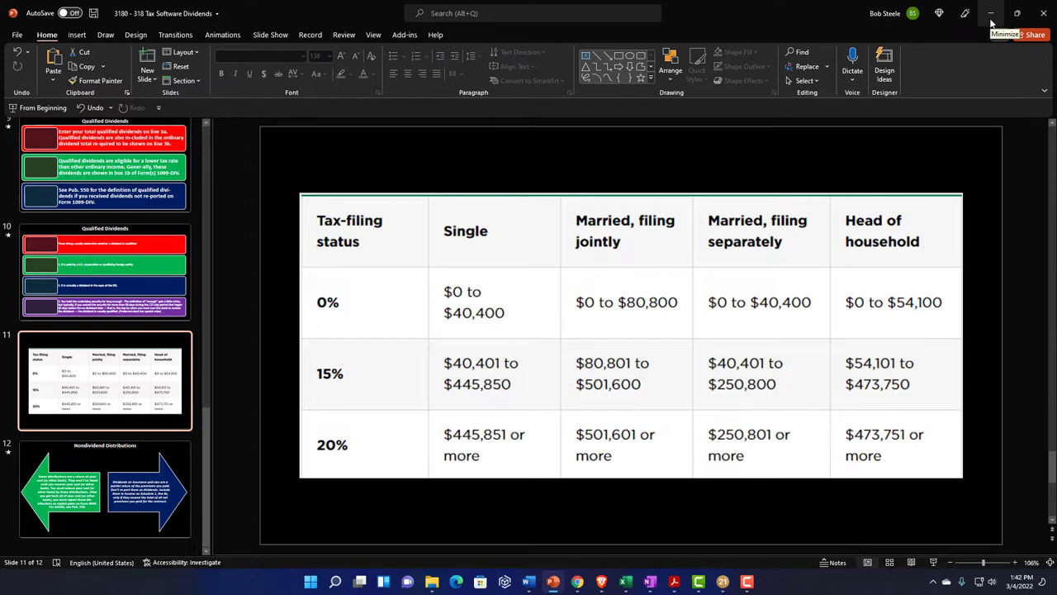
left_click(991, 24)
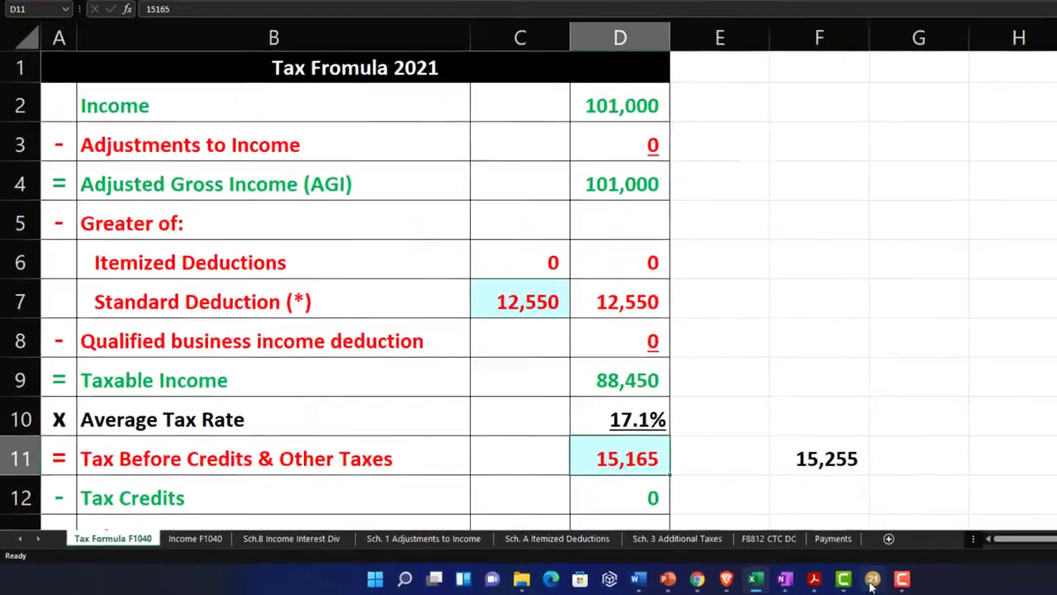
left_click(871, 581)
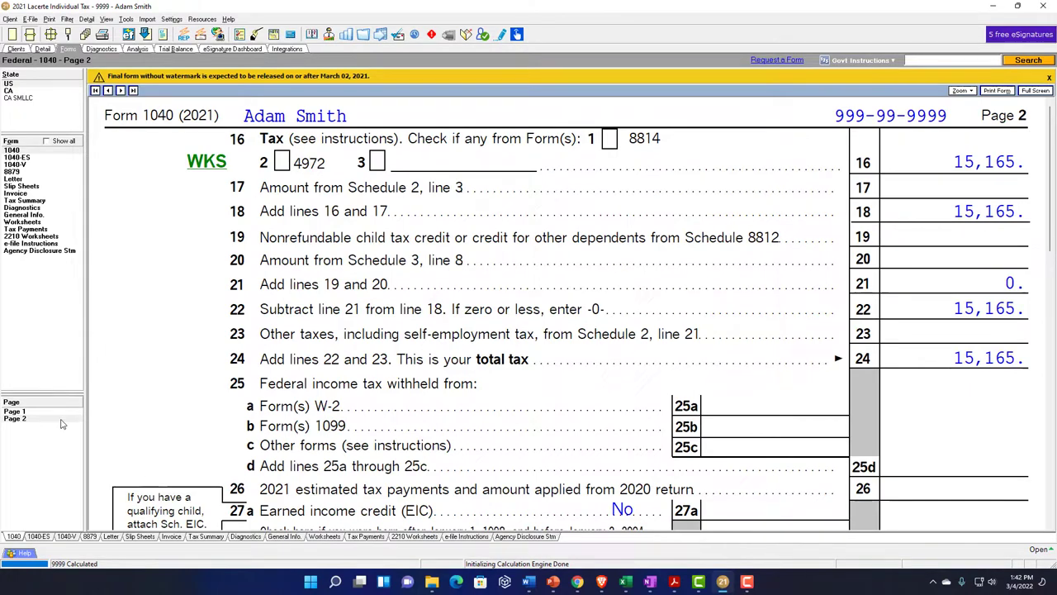
left_click(33, 413)
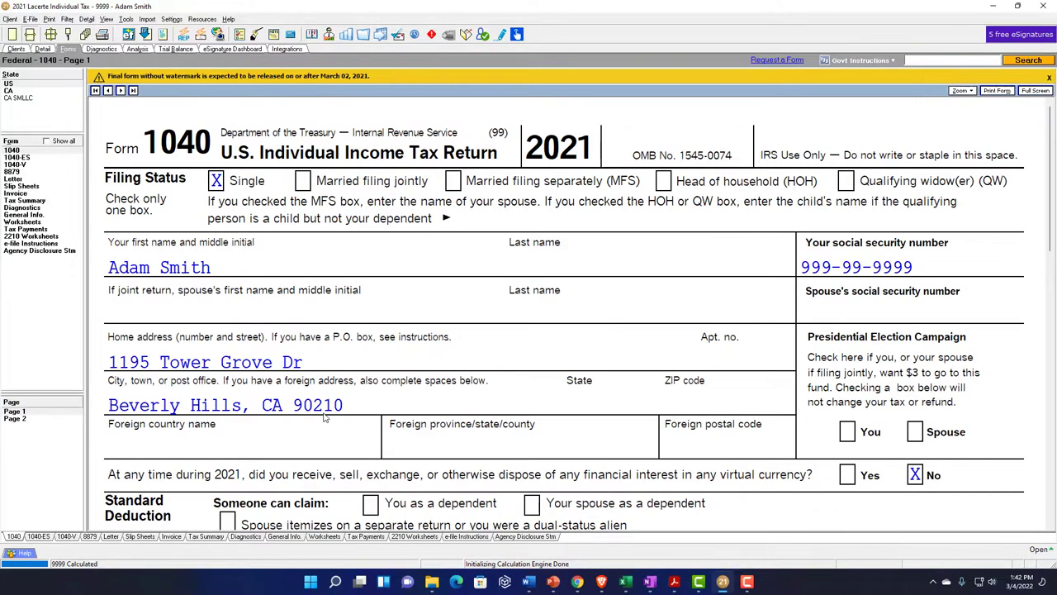
scroll(337, 403, "down", 5)
scroll(340, 397, "down", 2)
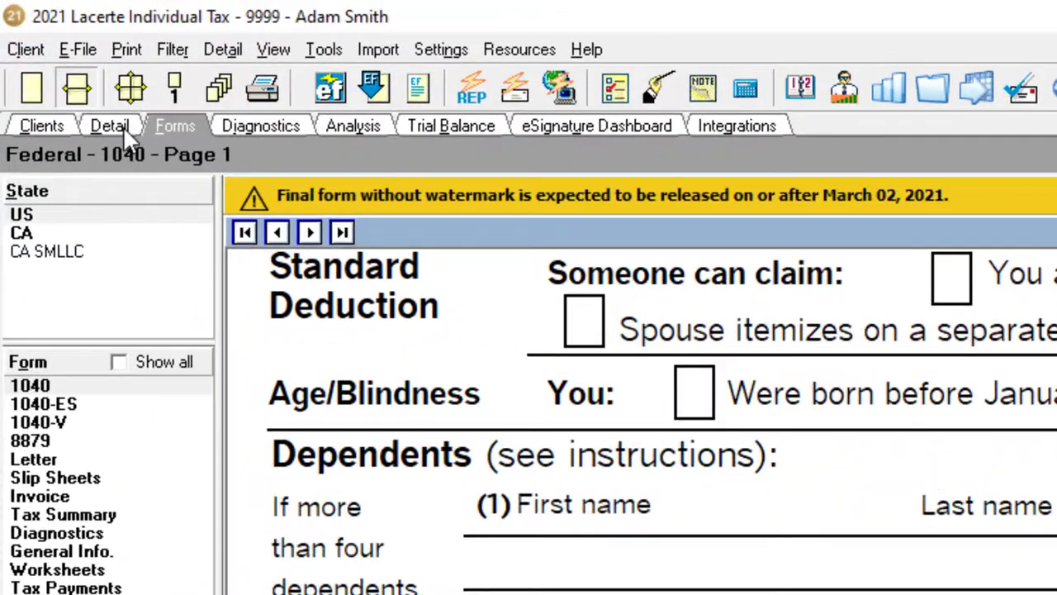
- Set the qualified dividends for Corp 1 to 300 in the Form 1099-DIV input
left_click(47, 49)
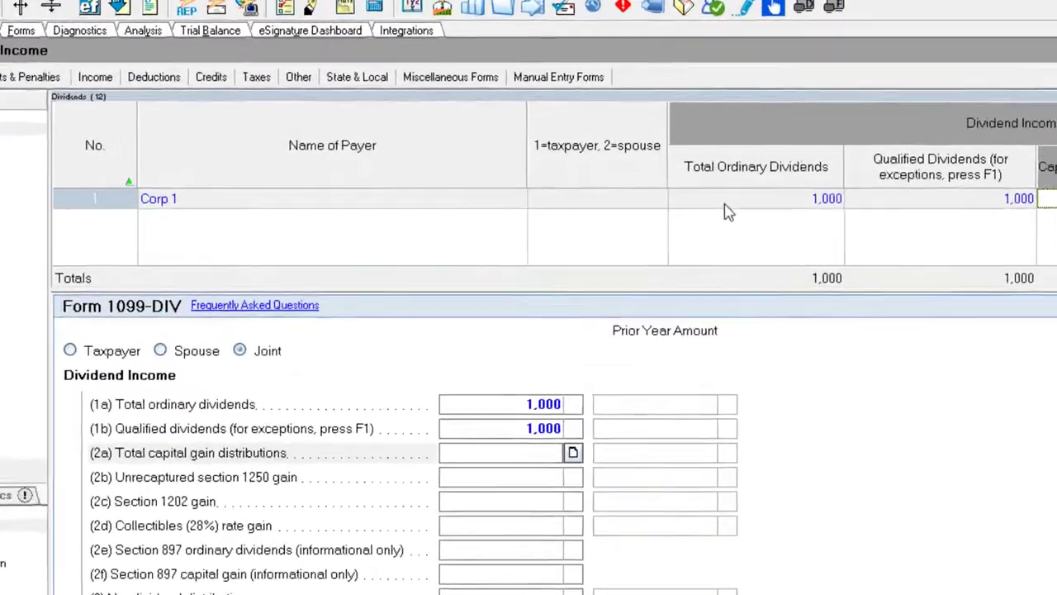
left_click(607, 183)
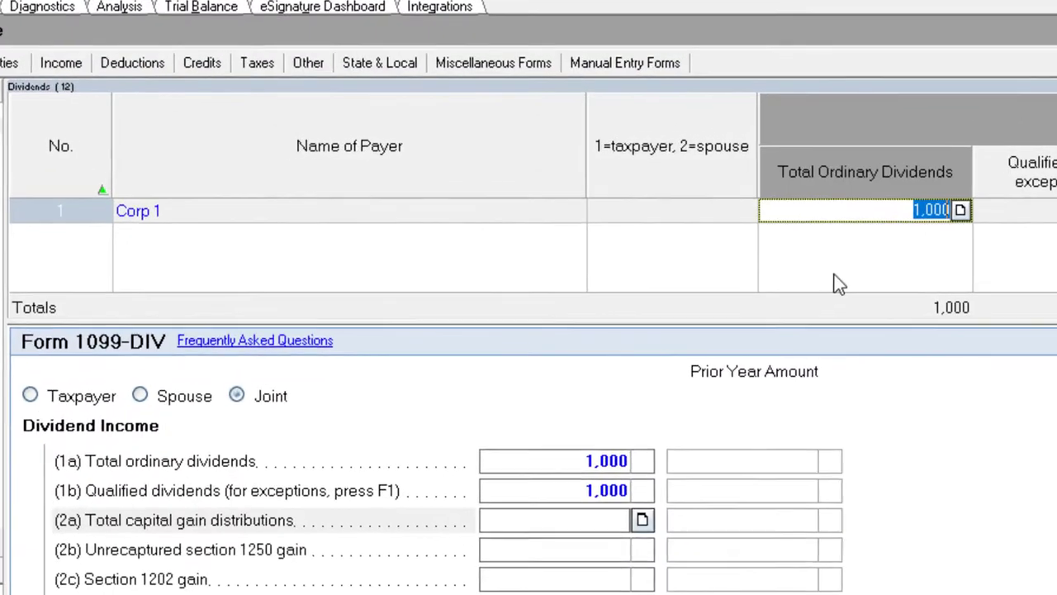
key("Tab")
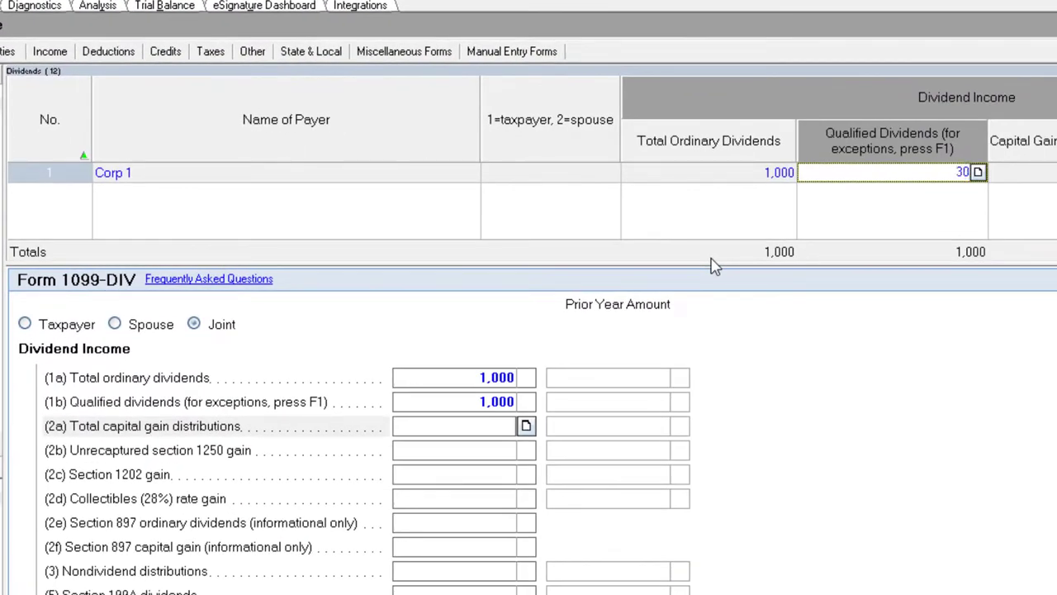
key("Tab")
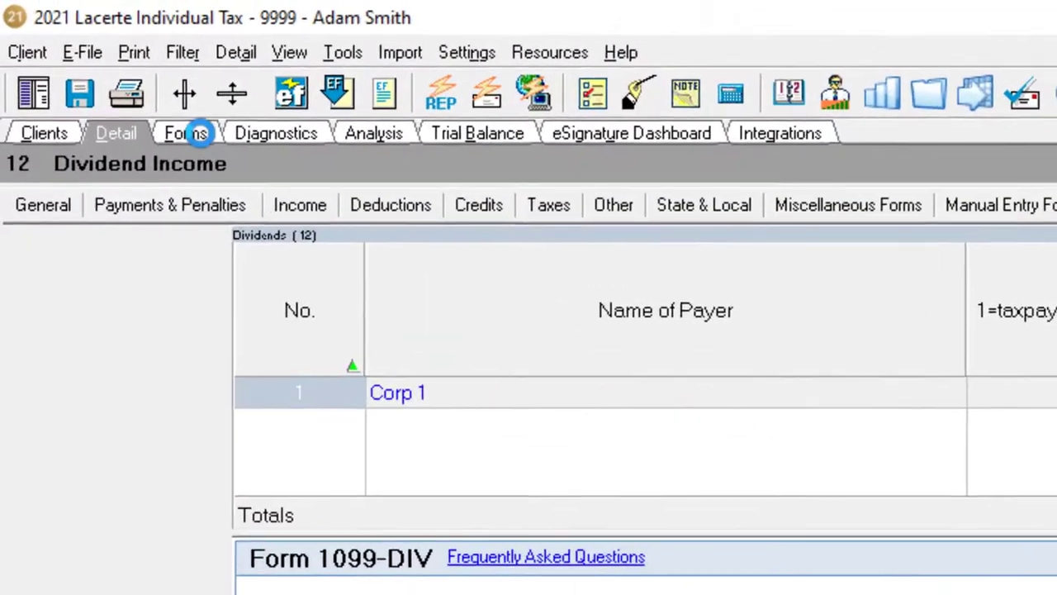
- Check the dividend, total income, standard deduction and taxable income lines on Form 1040 page 1
left_click(198, 133)
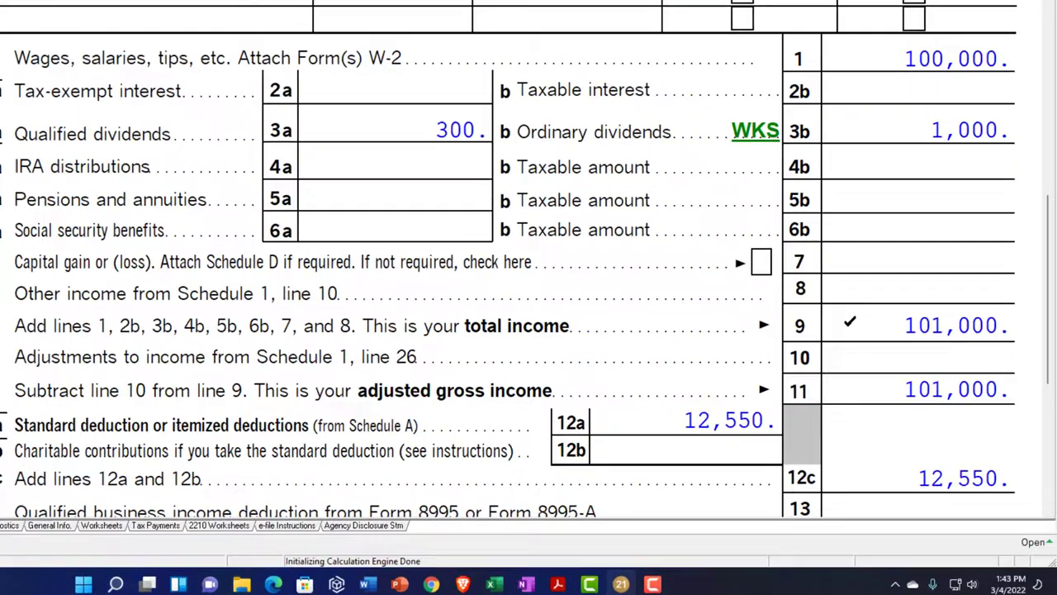
scroll(734, 231, "down", 3)
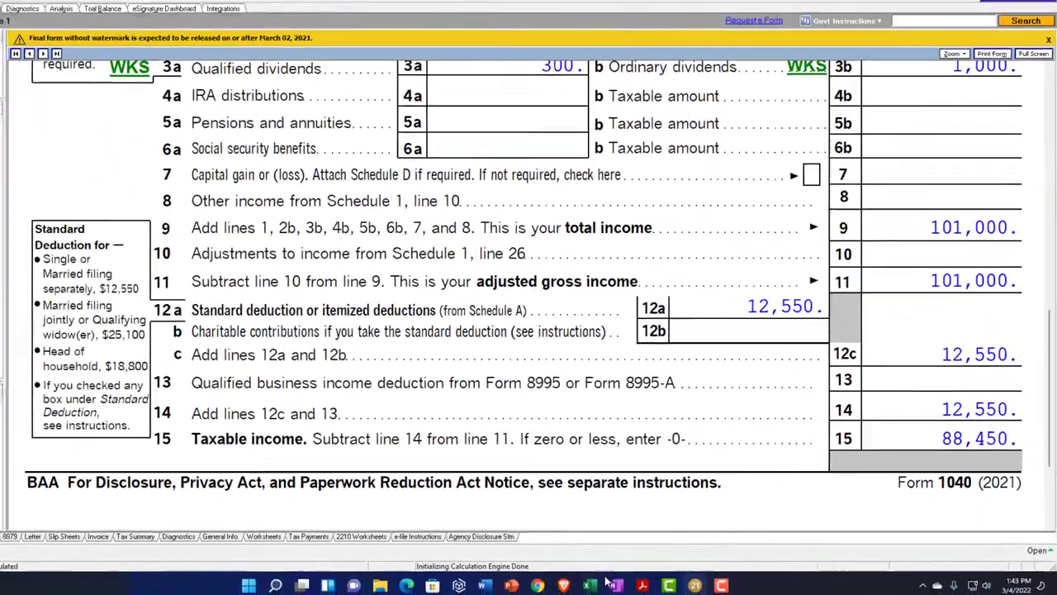
- Check the tax on Form 1040 page 2 in Lacerte, and compare it with the Tax Formula sheet in Excel
key("alt+Tab")
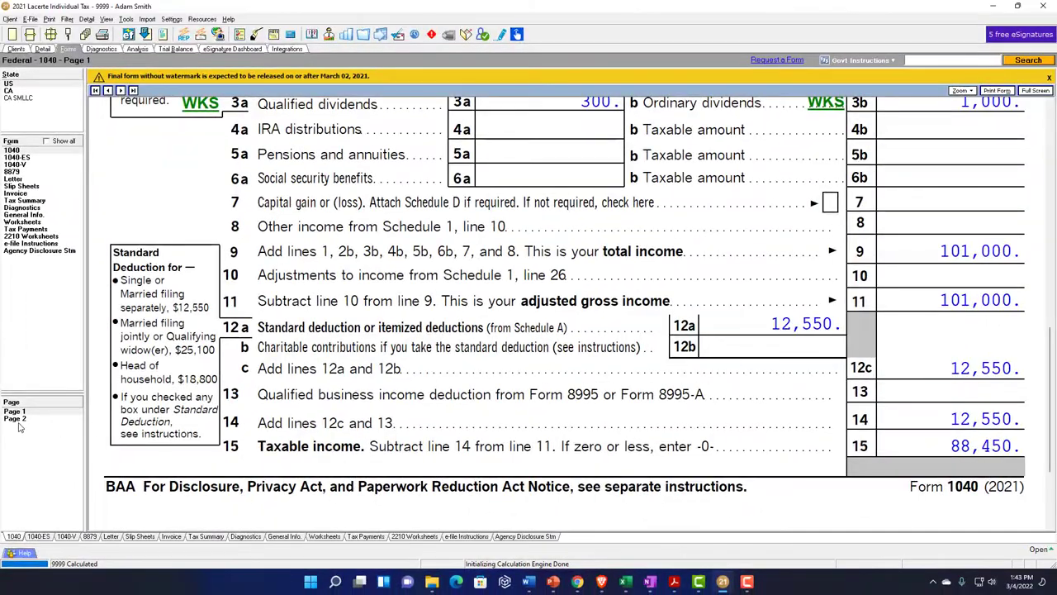
left_click(15, 419)
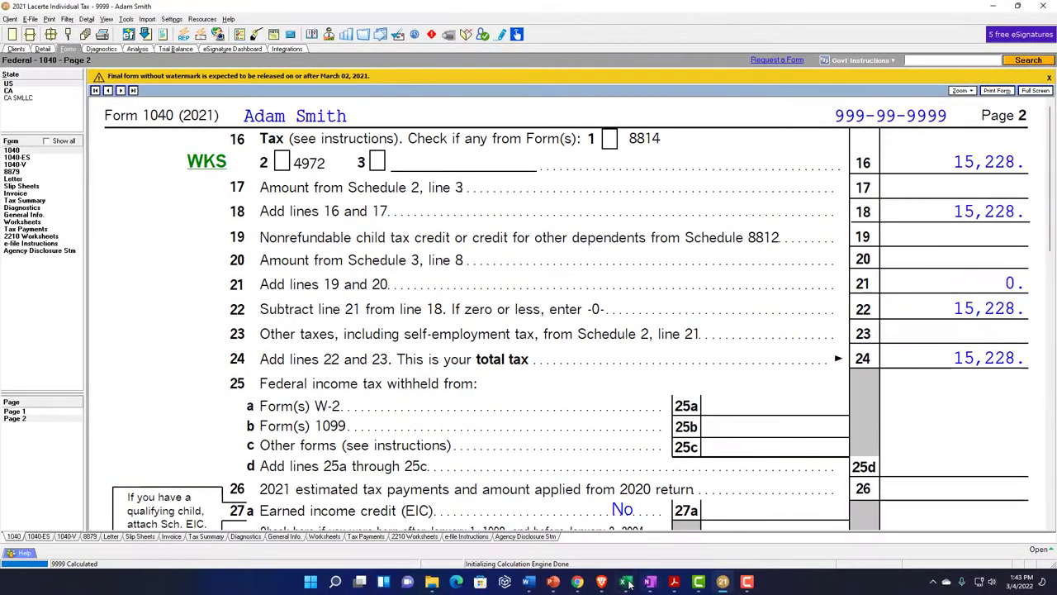
left_click(626, 582)
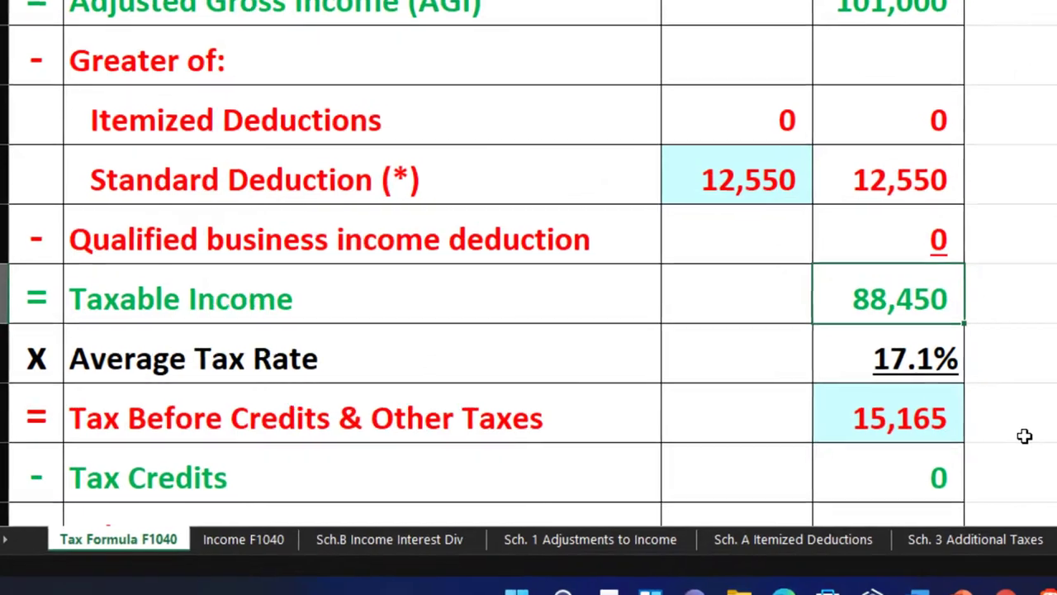
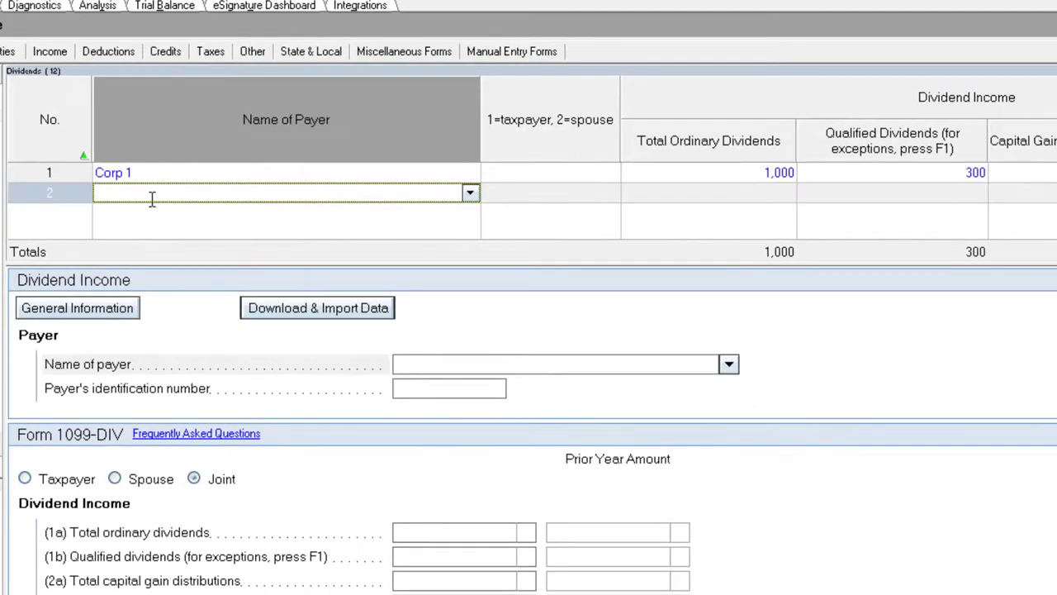
- Add Corp 2 as a second dividend payer with total ordinary dividends of 2000 and qualified dividends of 2000
type("Co")
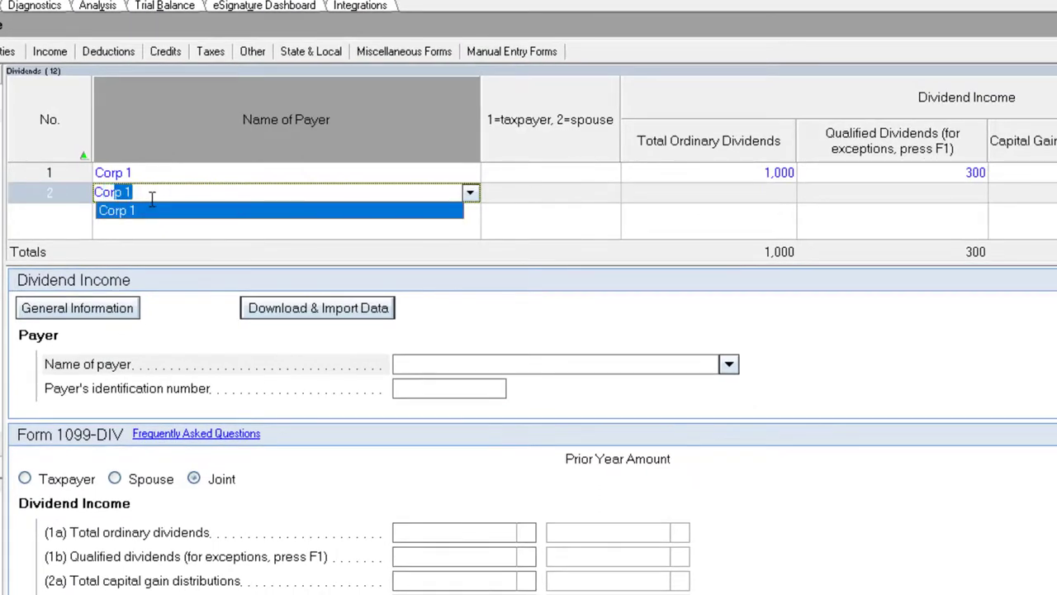
type("rp 2")
key("Tab")
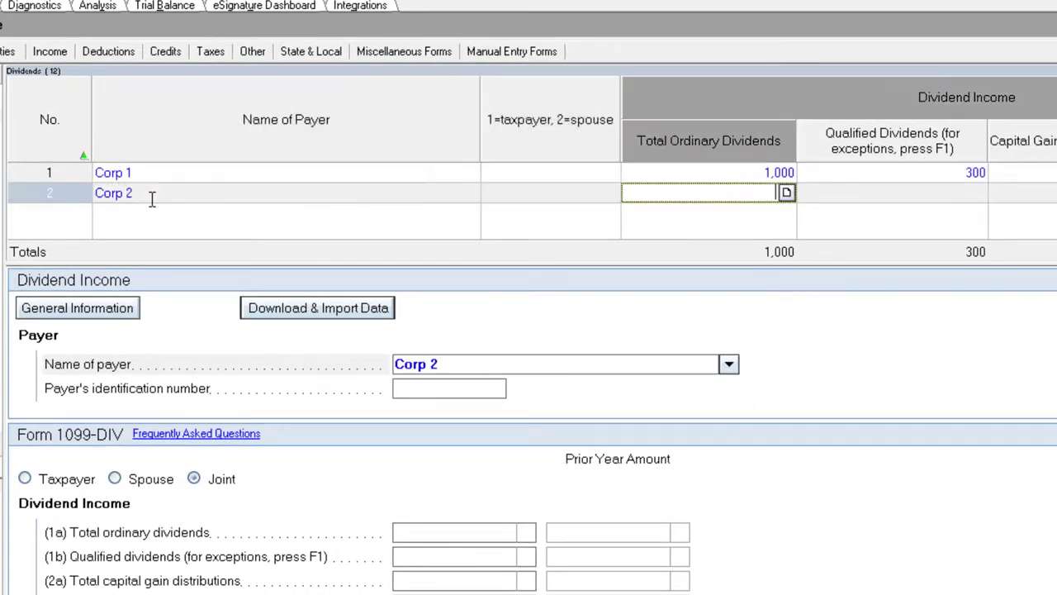
type("2000")
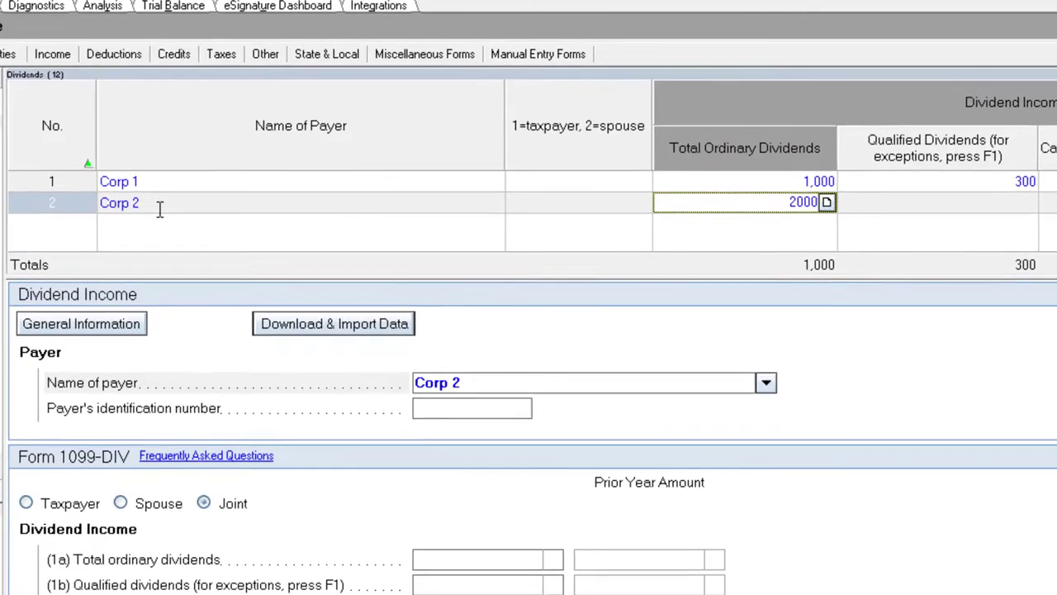
key("Tab")
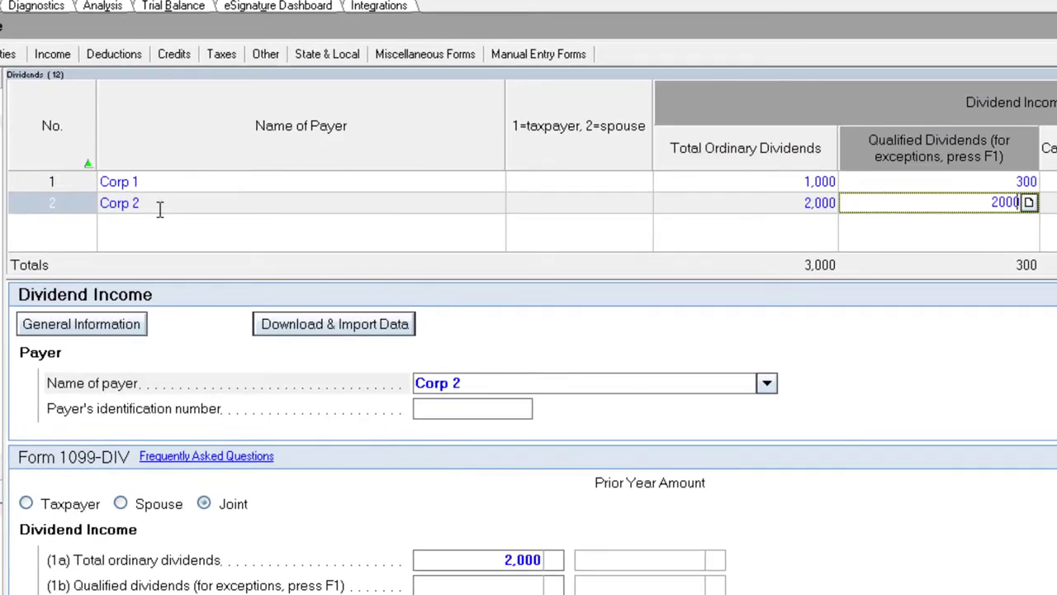
key("Tab")
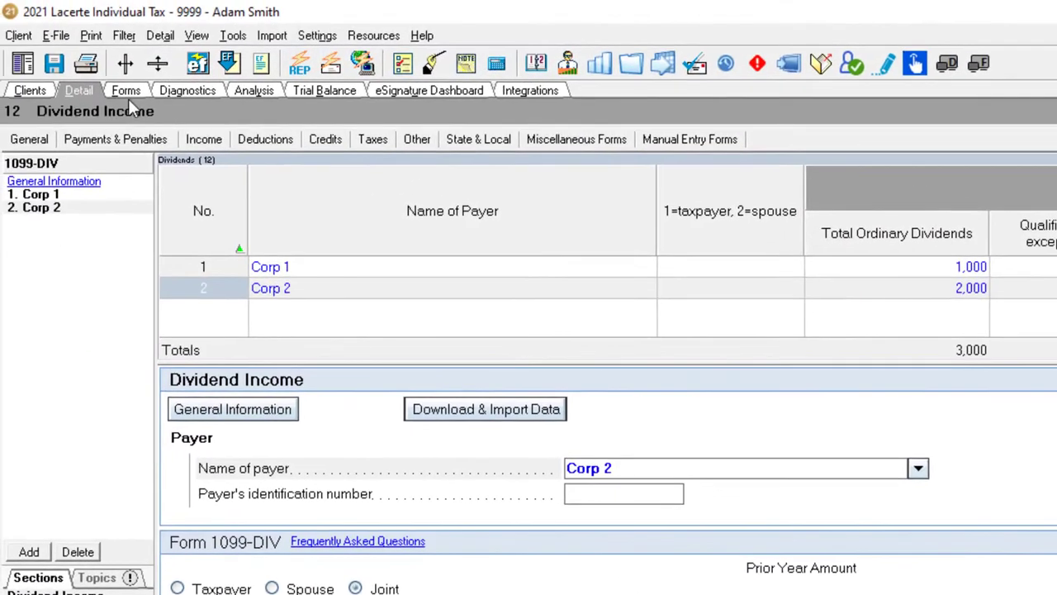
- Examine Schedule B in the return forms, including the interest part, the ordinary dividend payers, the dividend total and Part III
left_click(127, 93)
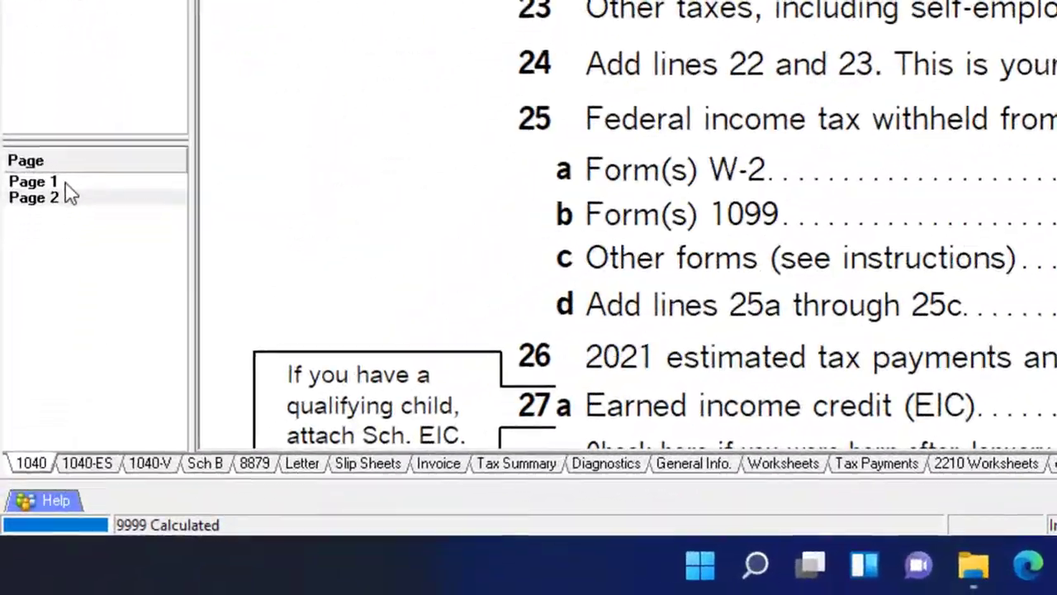
left_click(14, 410)
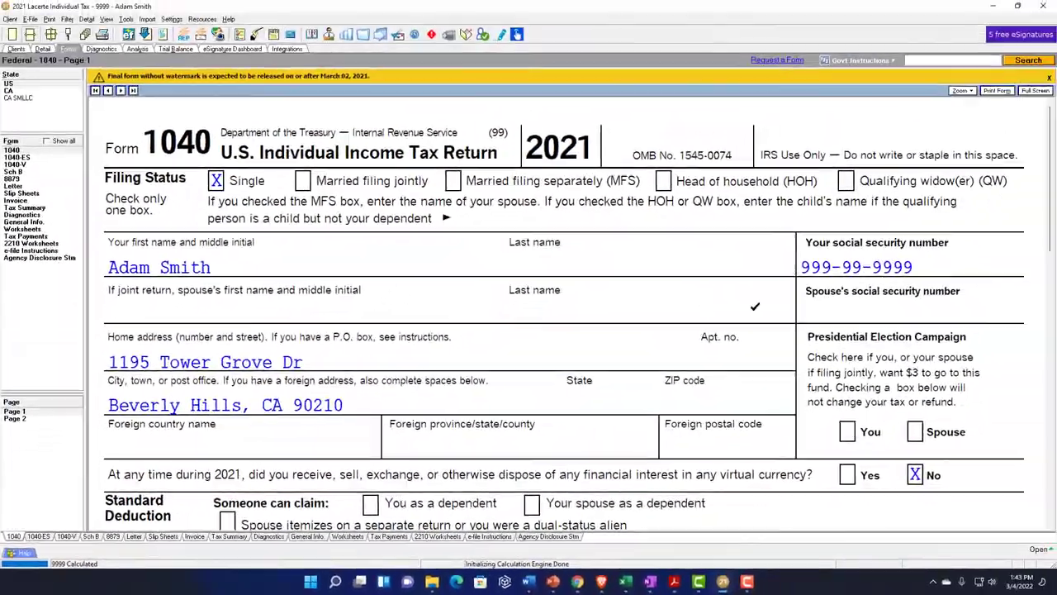
scroll(561, 314, "down", 8)
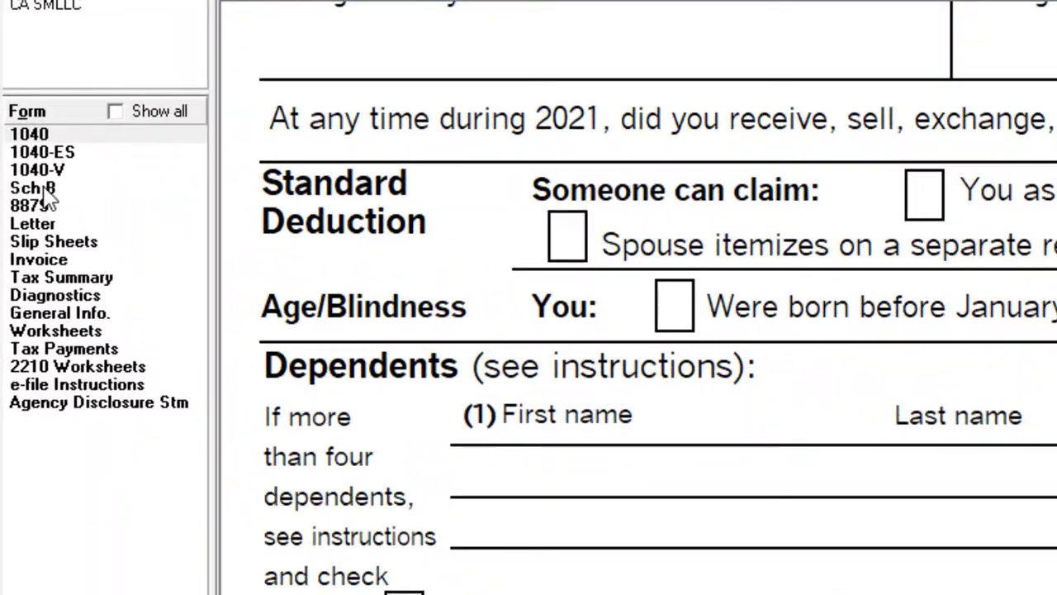
left_click(45, 189)
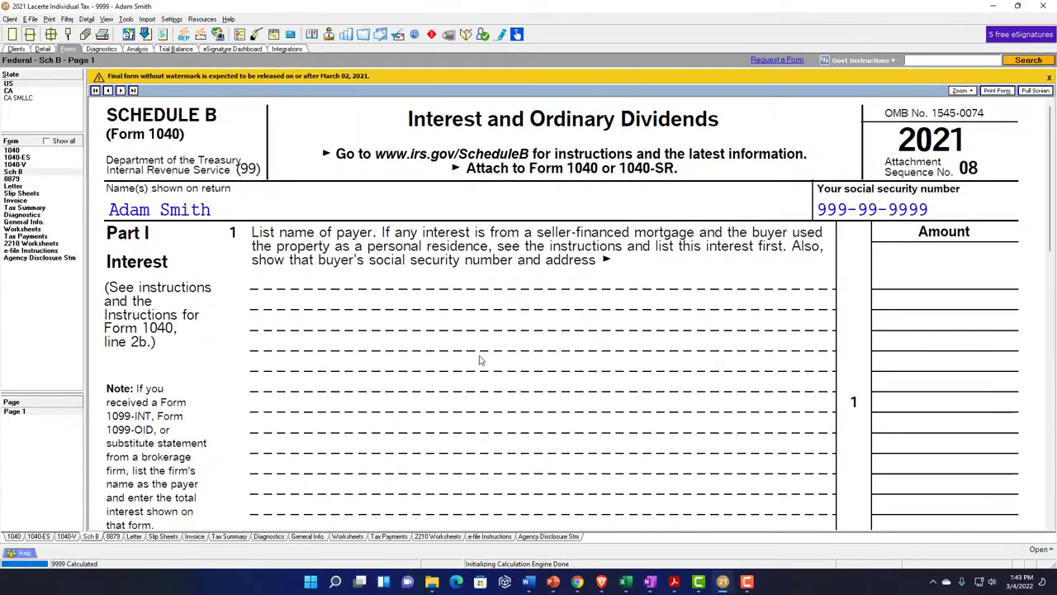
scroll(480, 360, "down", 8)
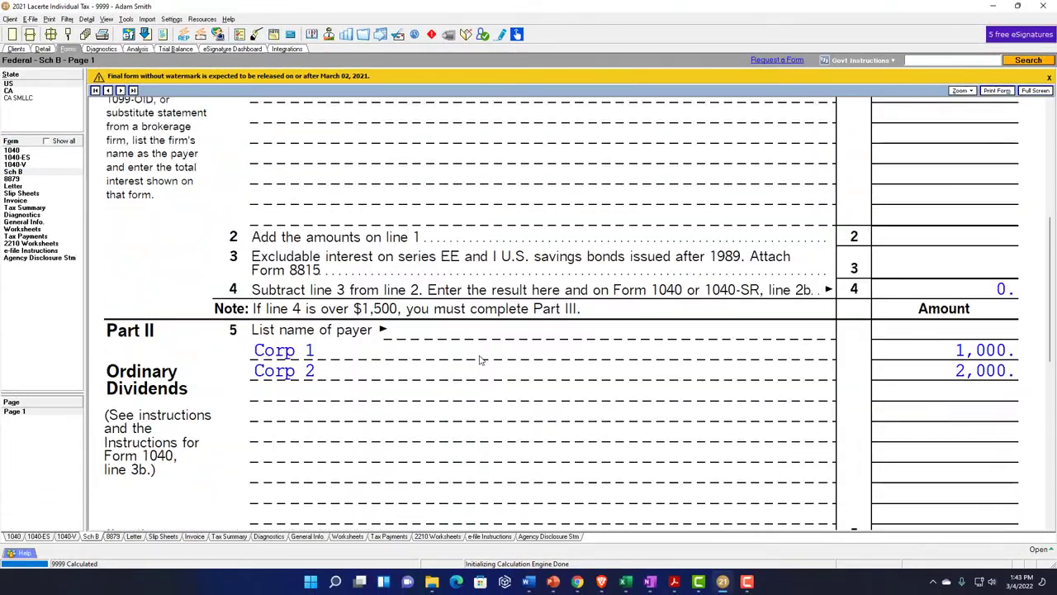
scroll(455, 361, "up", 8)
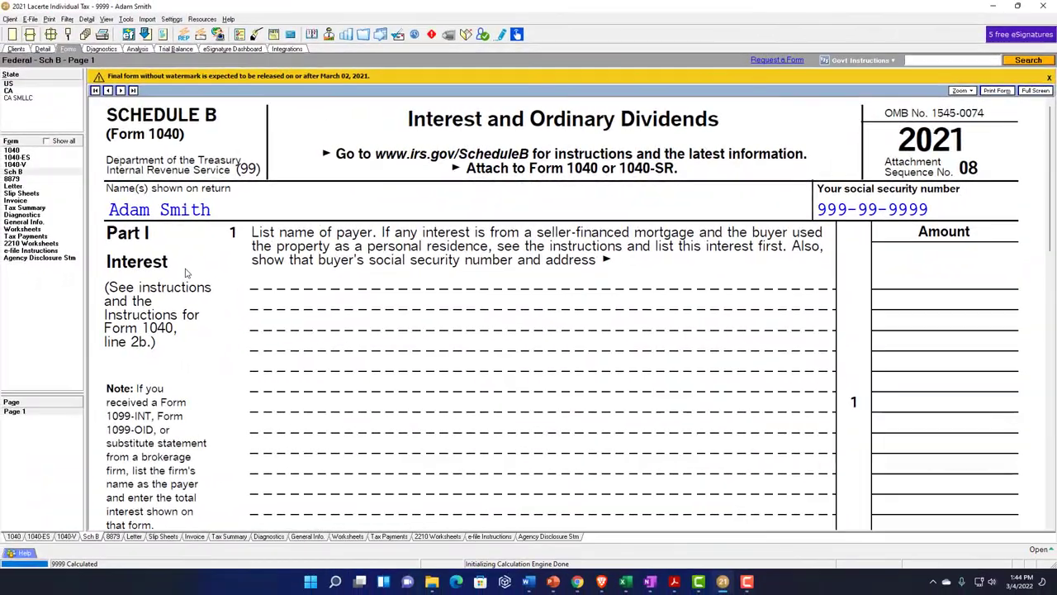
scroll(186, 274, "down", 8)
scroll(186, 273, "down", 3)
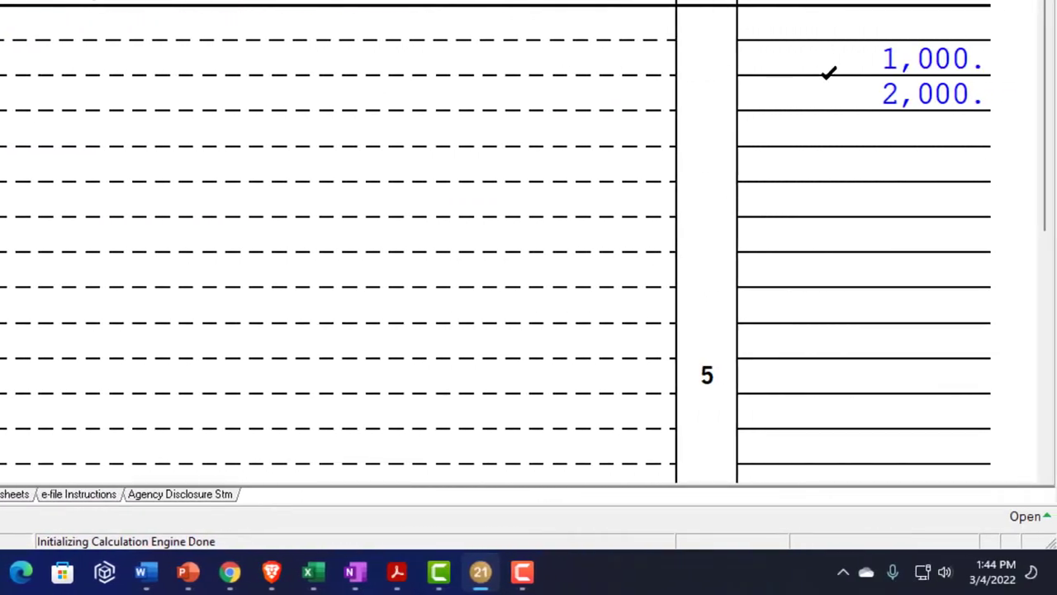
scroll(825, 85, "down", 5)
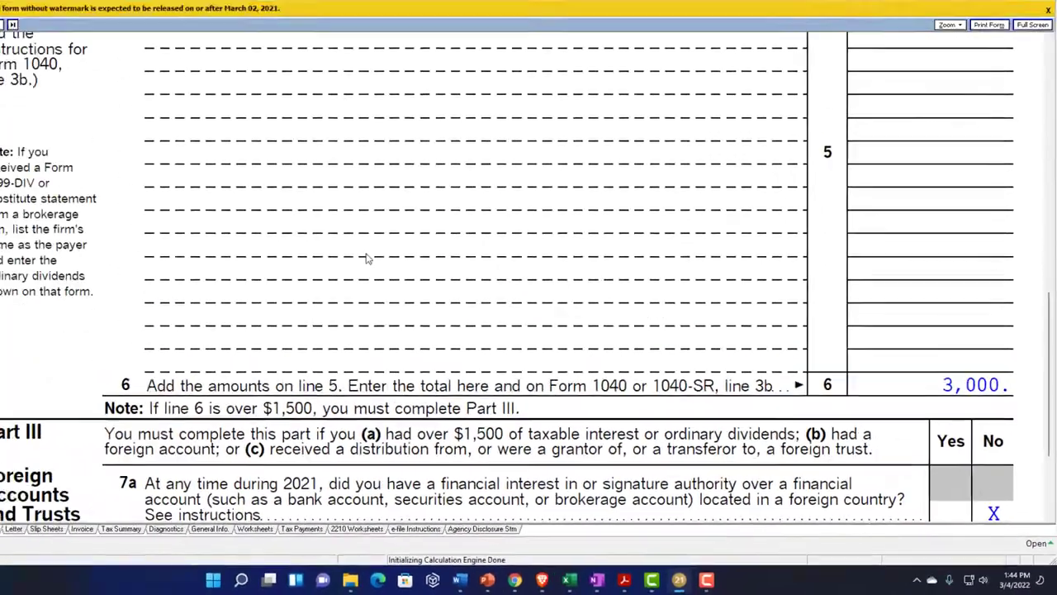
- Check the qualified dividends, ordinary dividends and total income lines on Form 1040 page 1
left_click(28, 155)
scroll(701, 326, "down", 3)
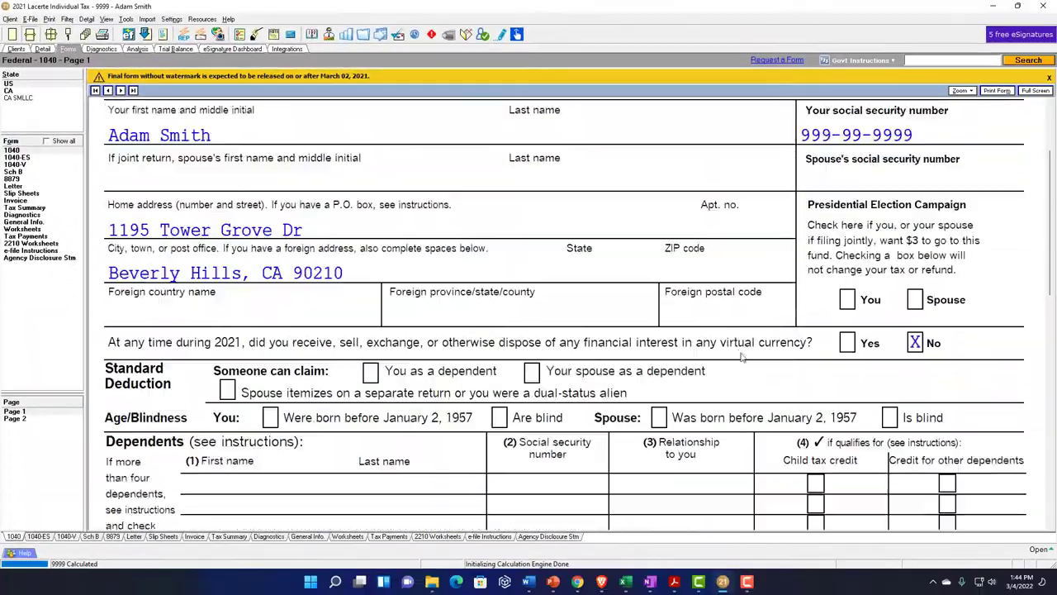
scroll(741, 356, "down", 3)
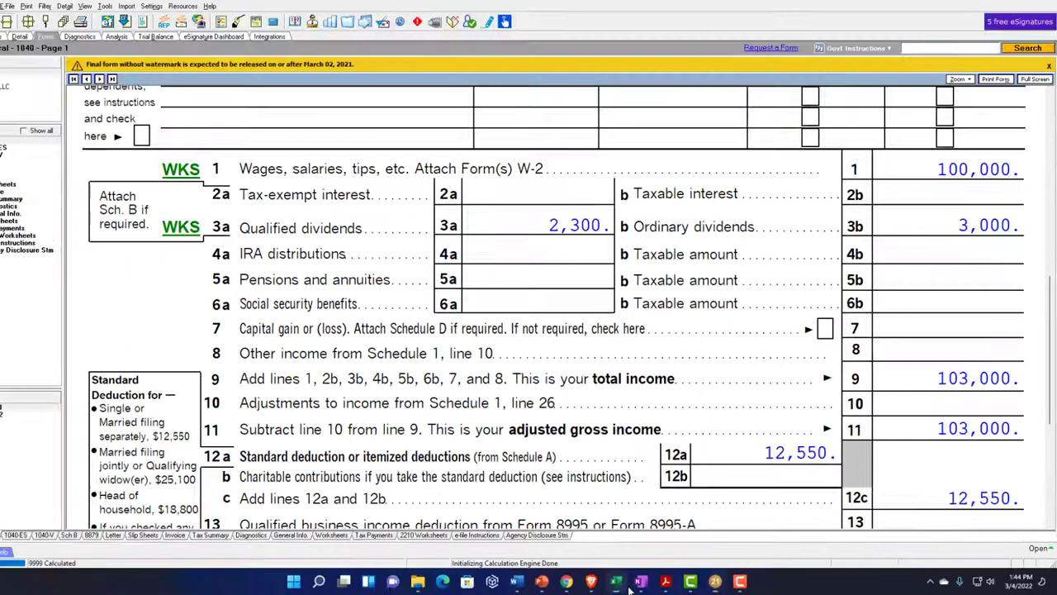
- Switch to Excel and enter 2,000 in cell B17 under Dividends Part II on the Sch.B Income Interest Div sheet
left_click(626, 584)
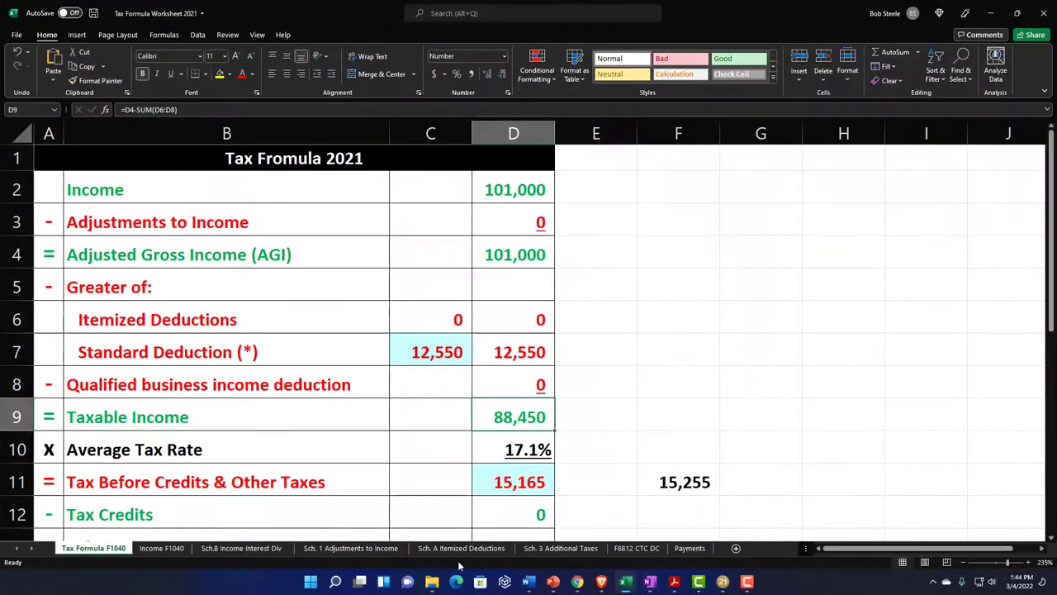
left_click(237, 548)
scroll(245, 427, "up", 6)
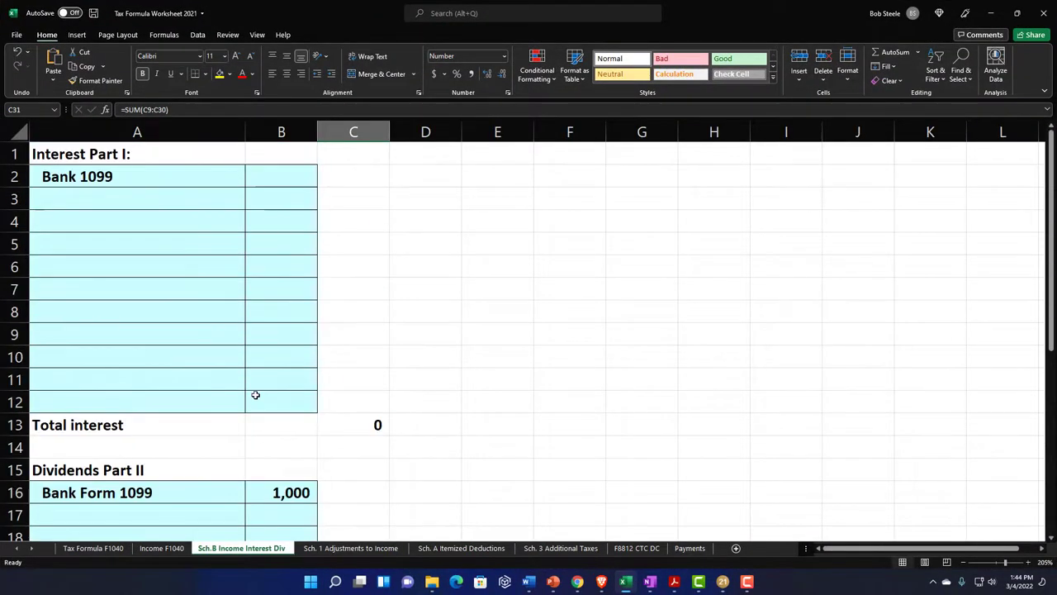
scroll(255, 398, "down", 2)
scroll(255, 398, "down", 1)
left_click(283, 319)
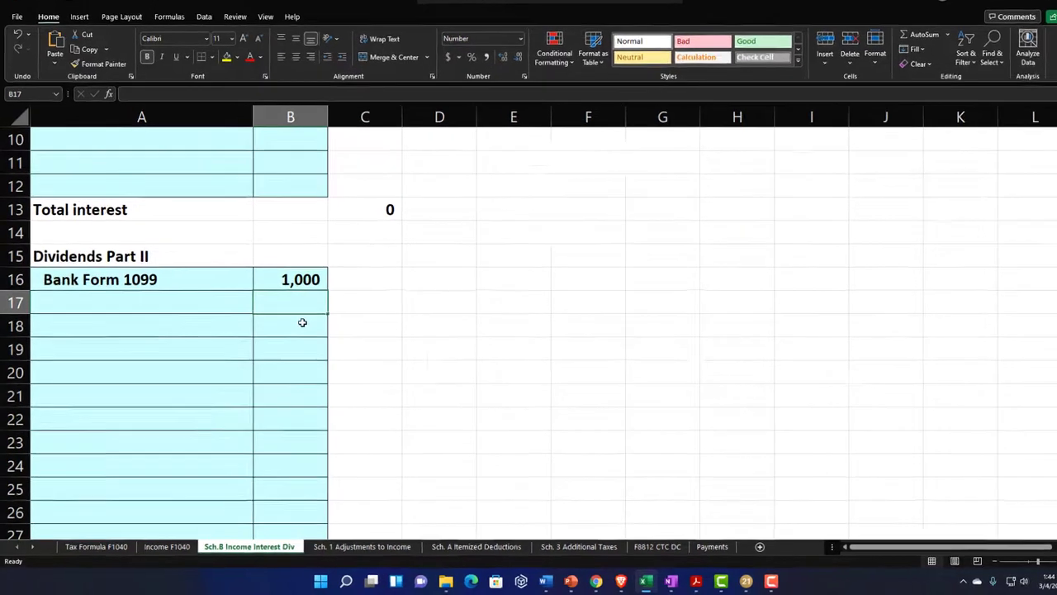
type("2,00")
type("0")
key("Return")
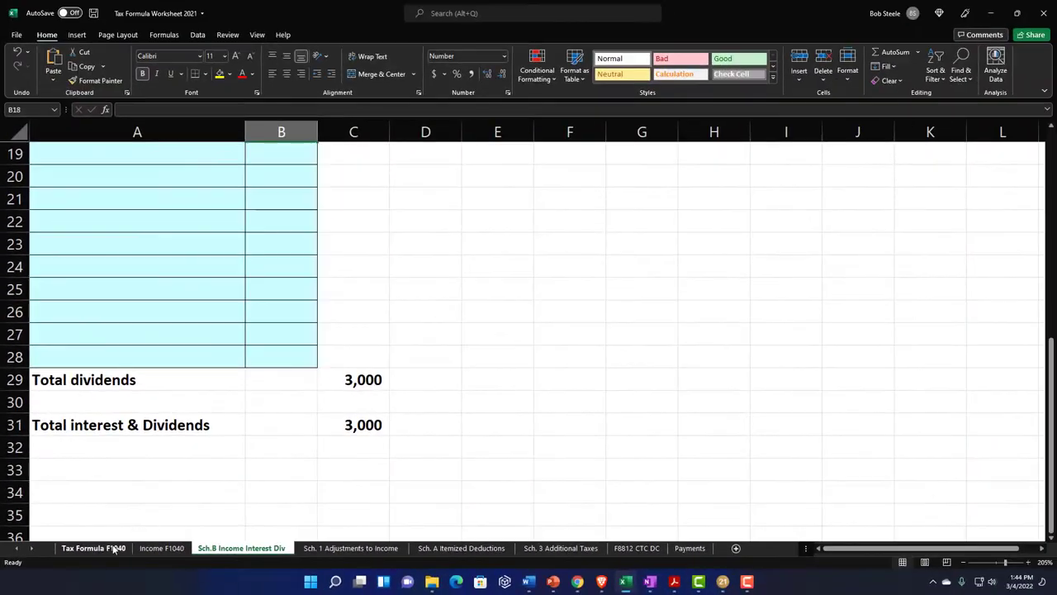
- Review the income, standard deduction and taxable income on the Tax Formula F1040 sheet, and set Tax Before Credits & Other Taxes to 15528
left_click(240, 475)
left_click(494, 197)
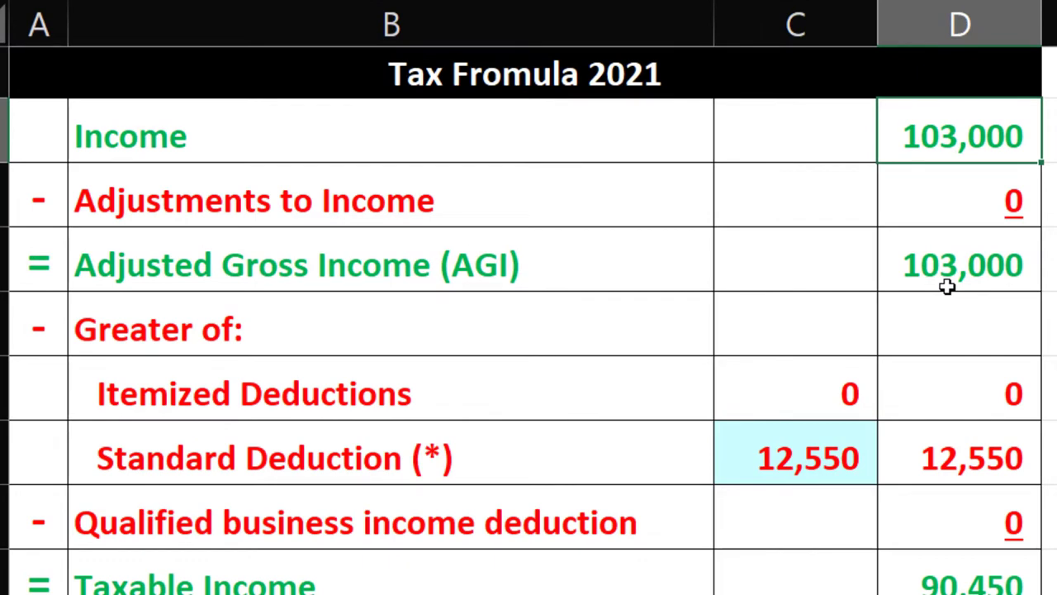
left_click(793, 471)
scroll(752, 520, "down", 3)
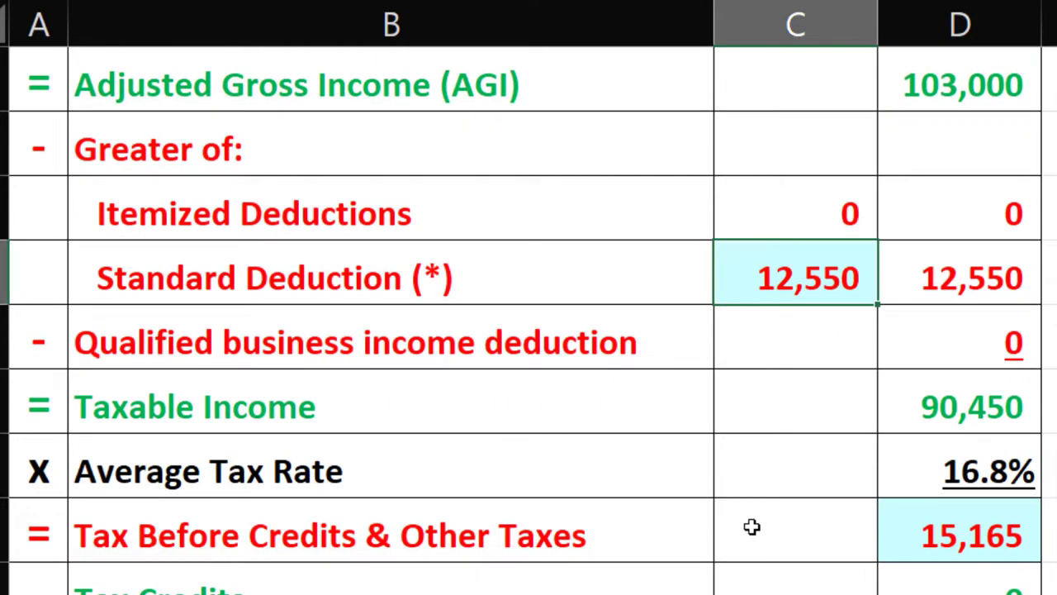
left_click(927, 408)
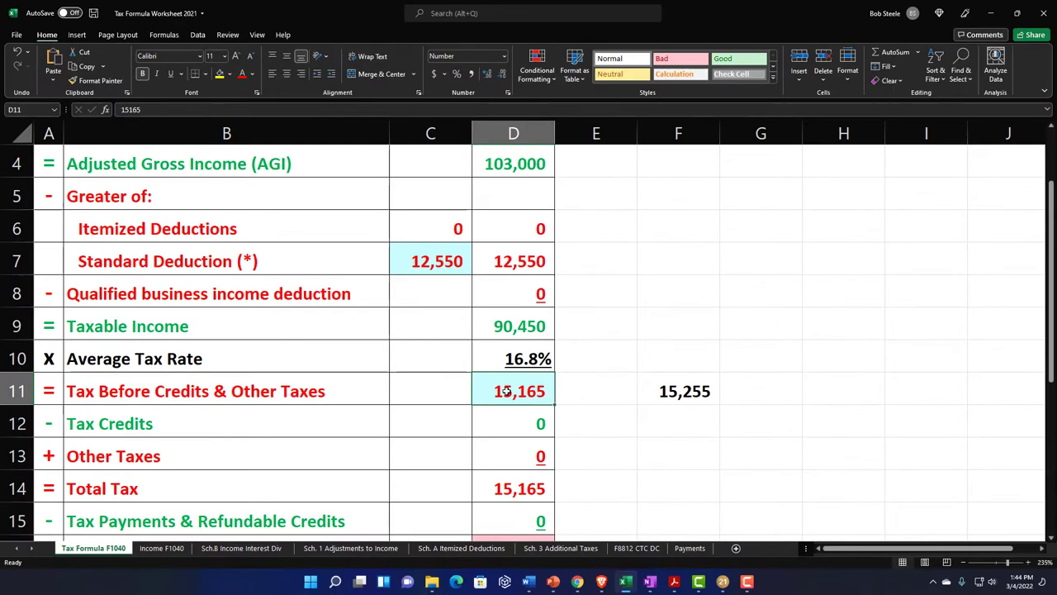
type("15528")
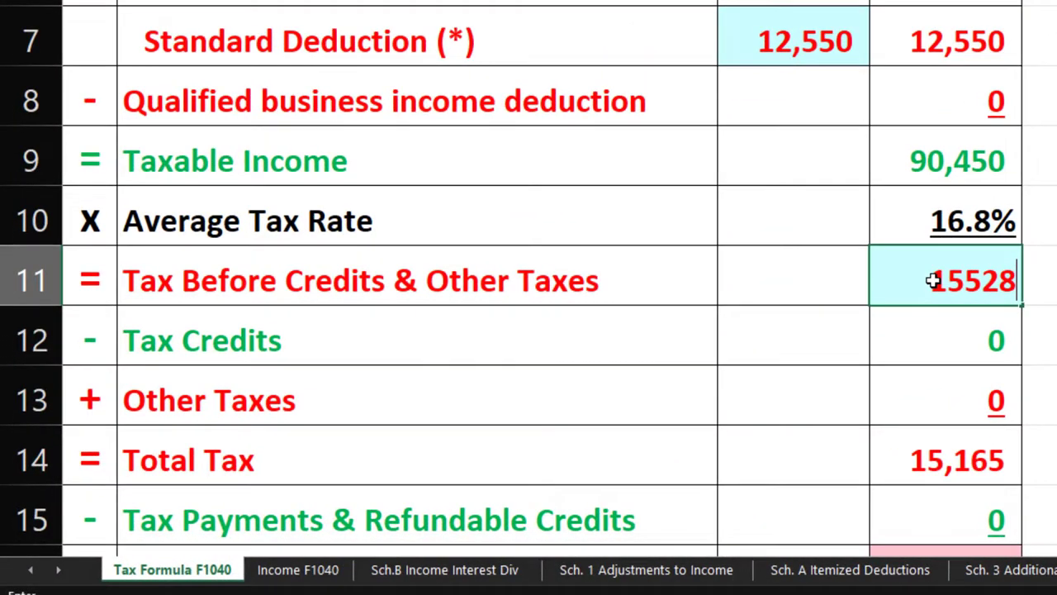
key("Return")
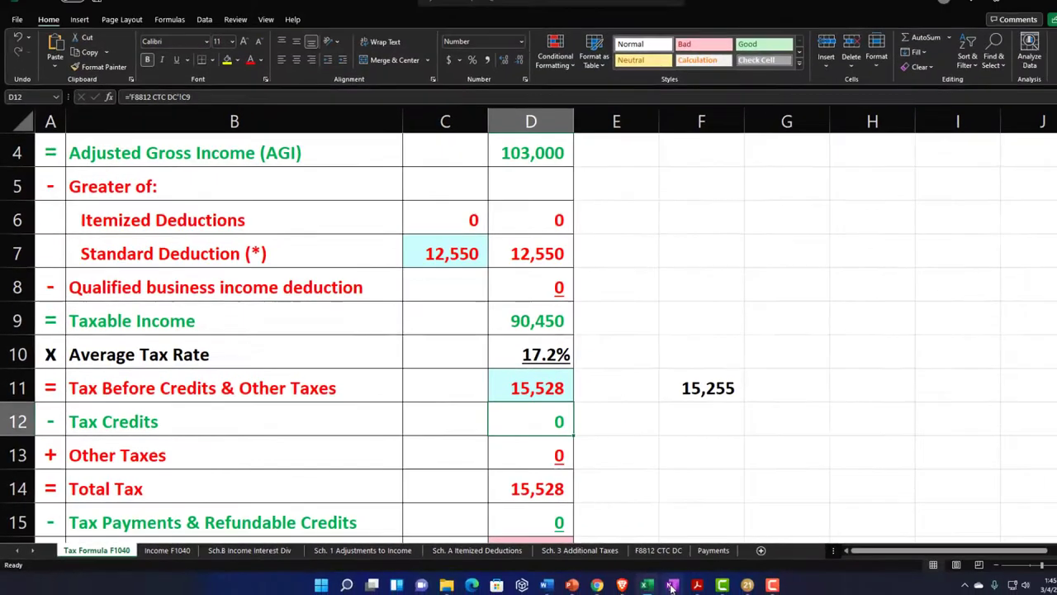
- Consult the blank Form 1099-DIV in OneNote, and return to the Excel worksheet
left_click(650, 583)
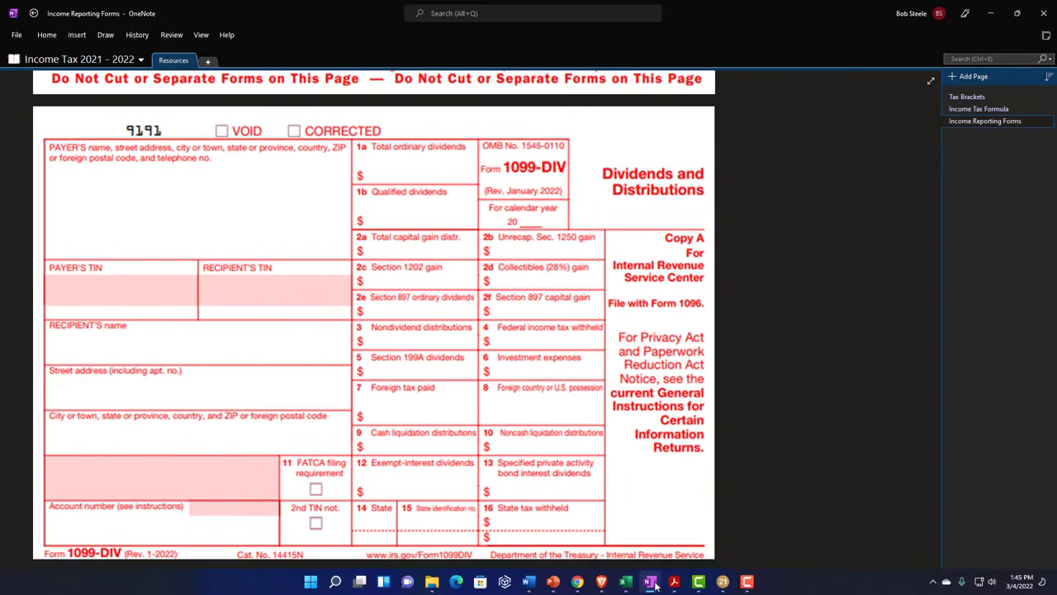
left_click(652, 583)
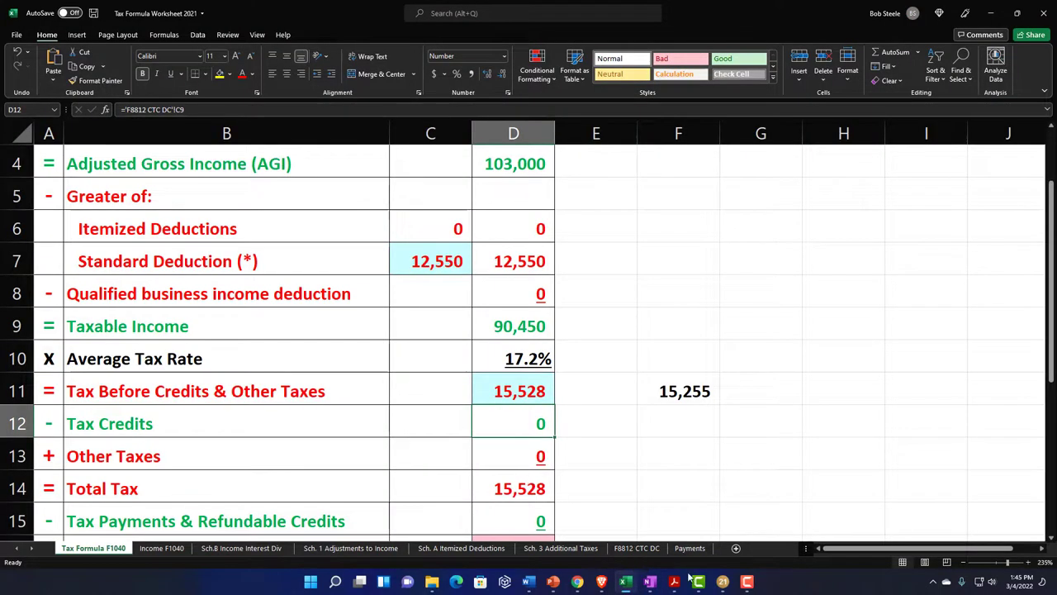
- Switch to the dividend input in Lacerte and clear the total ordinary and qualified dividends for both Corp 1 and Corp 2
left_click(721, 582)
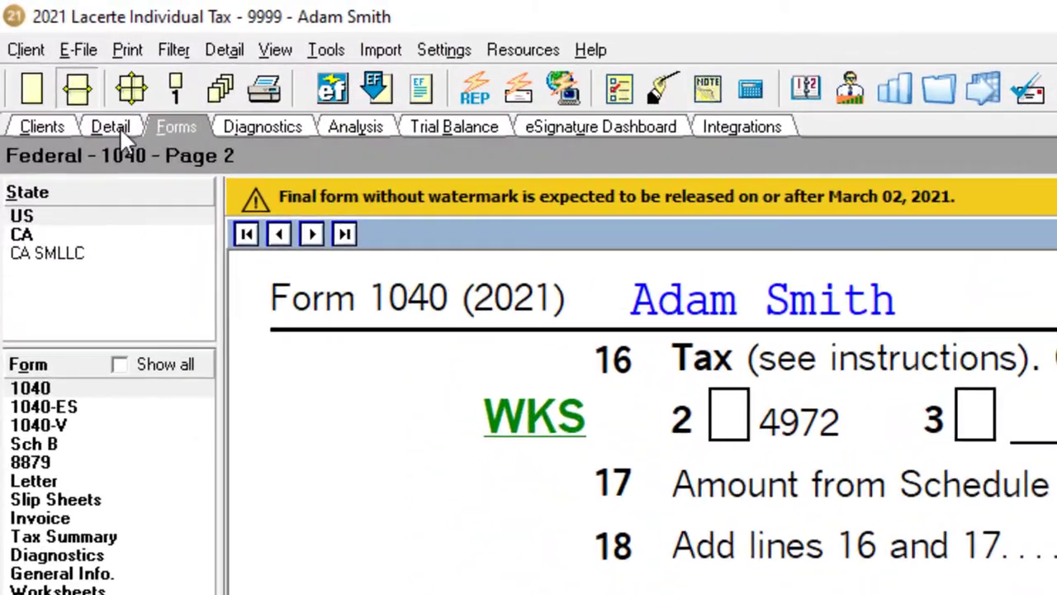
left_click(42, 48)
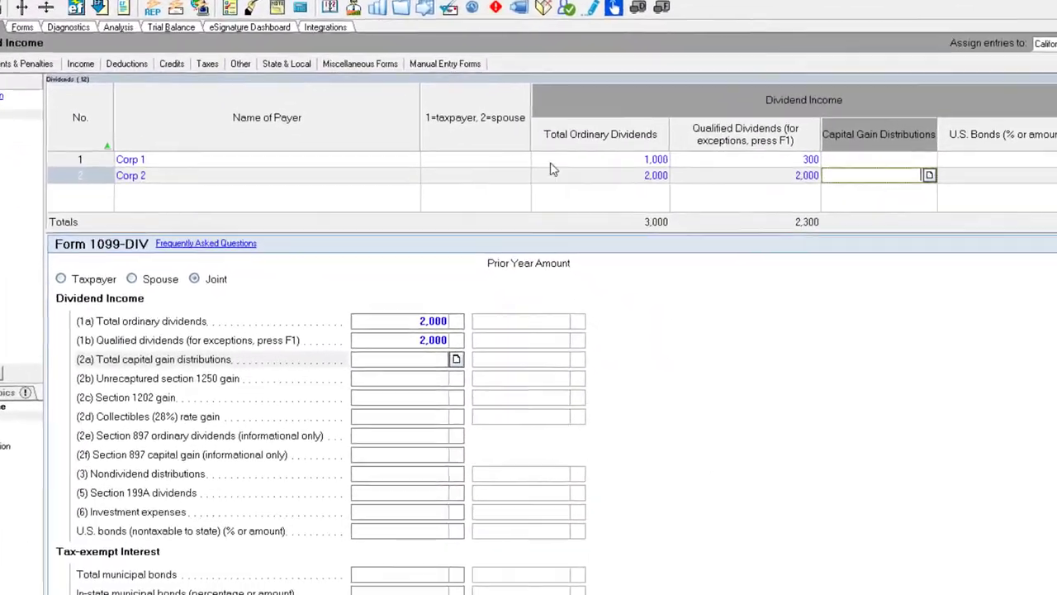
left_click(764, 206)
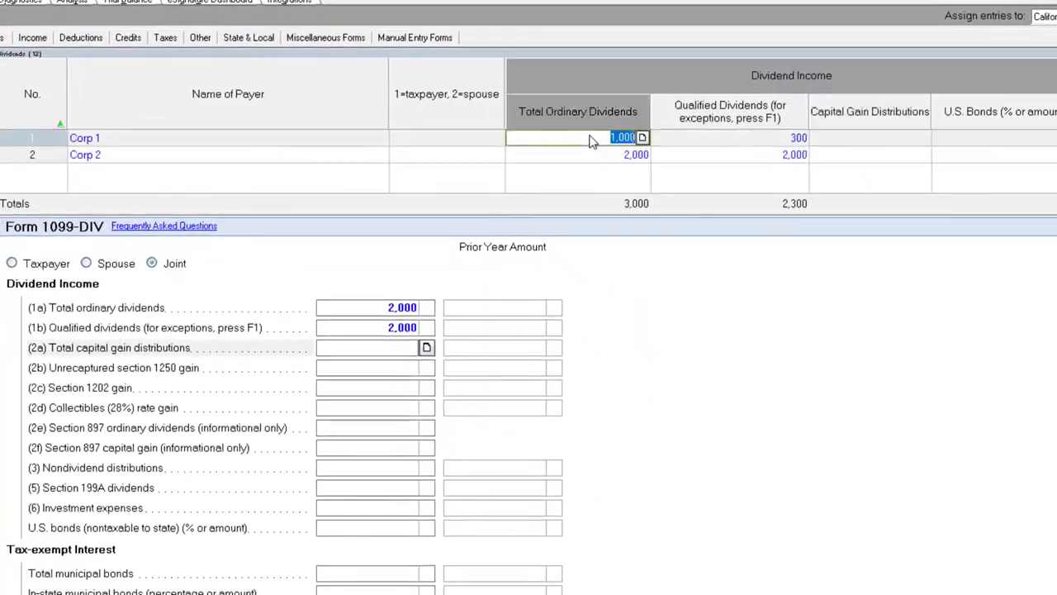
key("Delete")
left_click(710, 139)
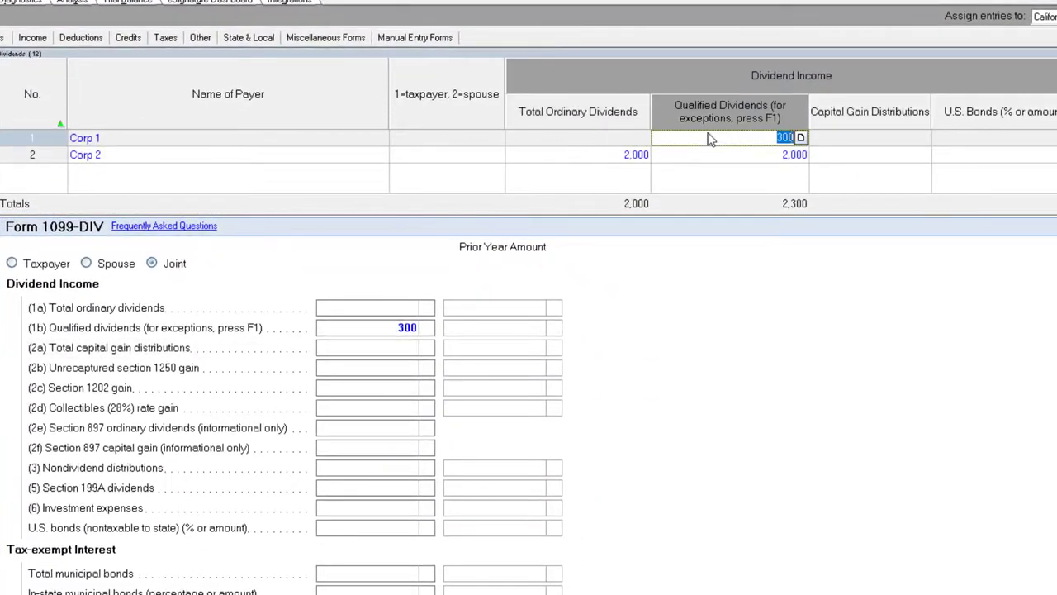
key("Delete")
left_click(620, 155)
key("Delete")
left_click(727, 156)
key("Delete")
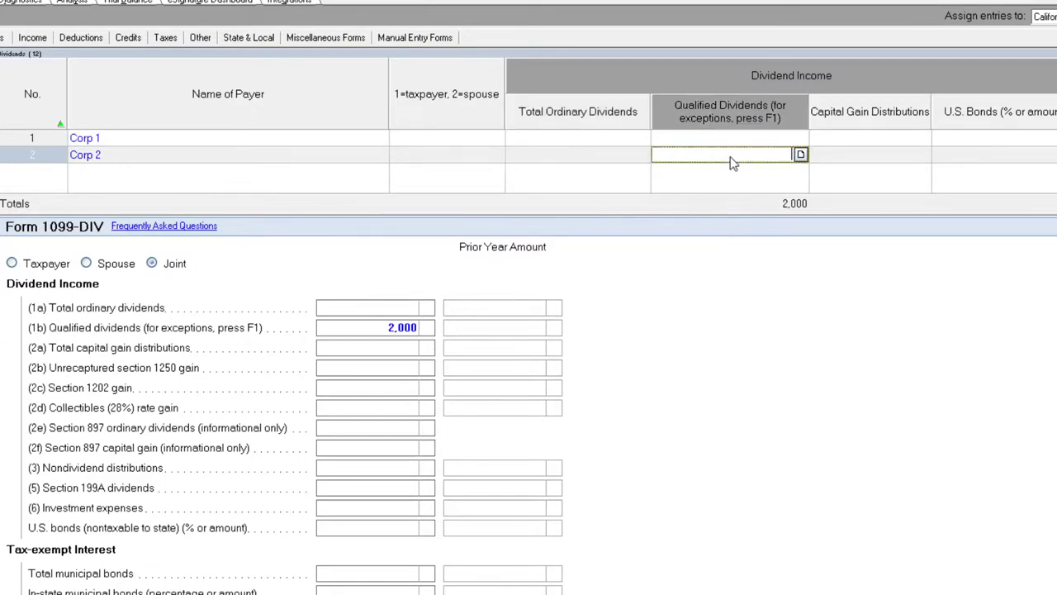
- Enter 1,000 as the capital gain distributions for Corp 1 in the dividend income grid
left_click(858, 136)
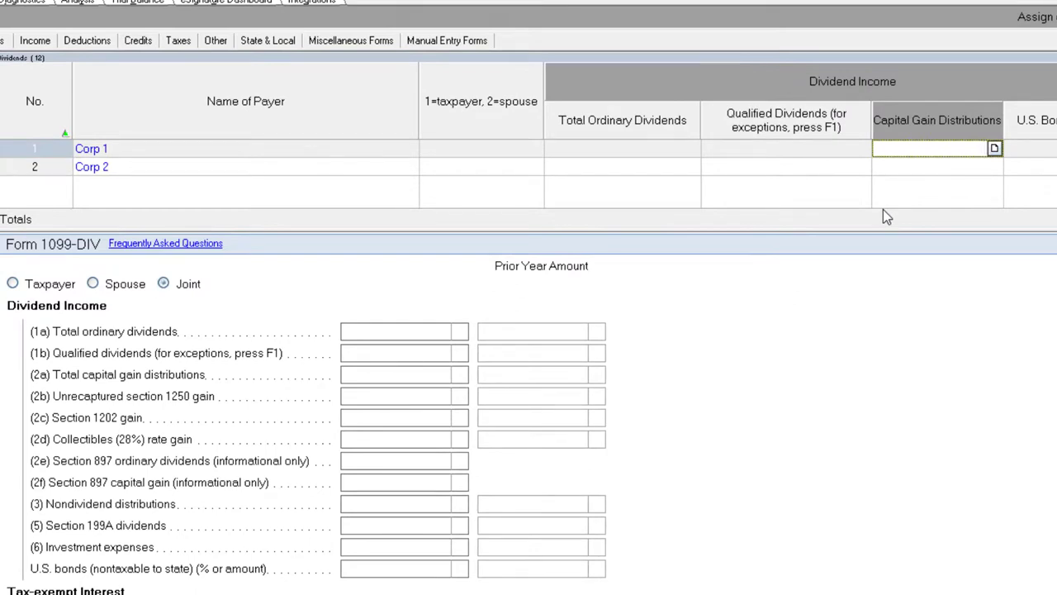
type("1000")
key("Tab")
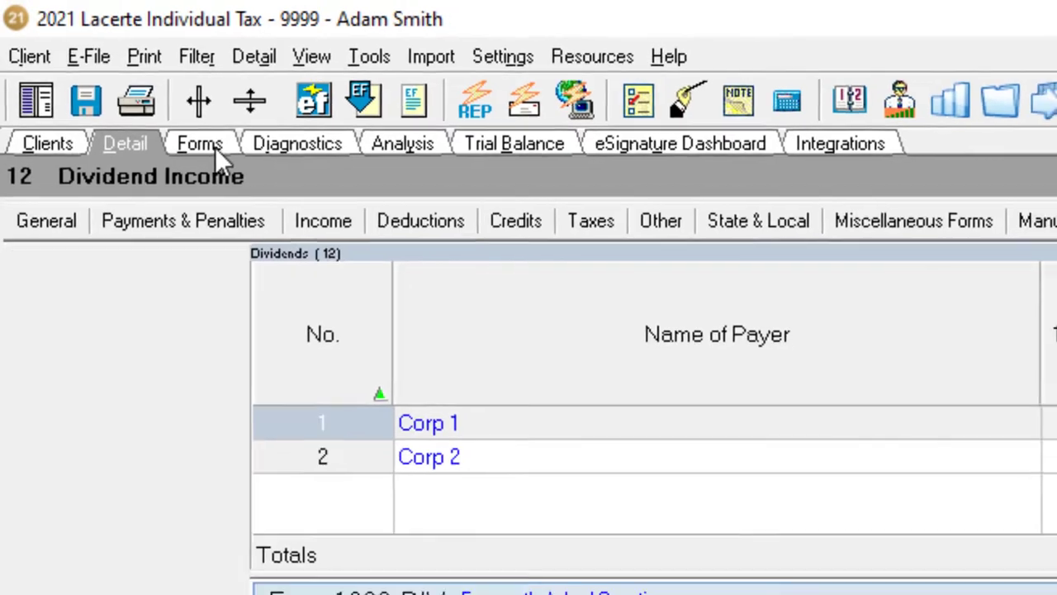
- Open page 1 of Form 1040 among the calculated forms and review its income lines
left_click(221, 151)
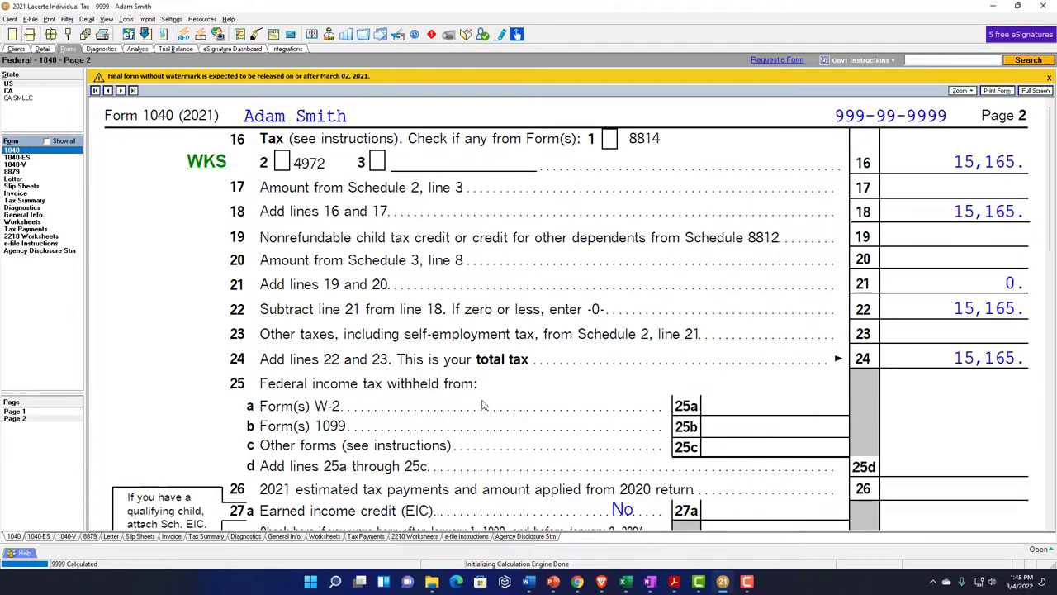
left_click(23, 412)
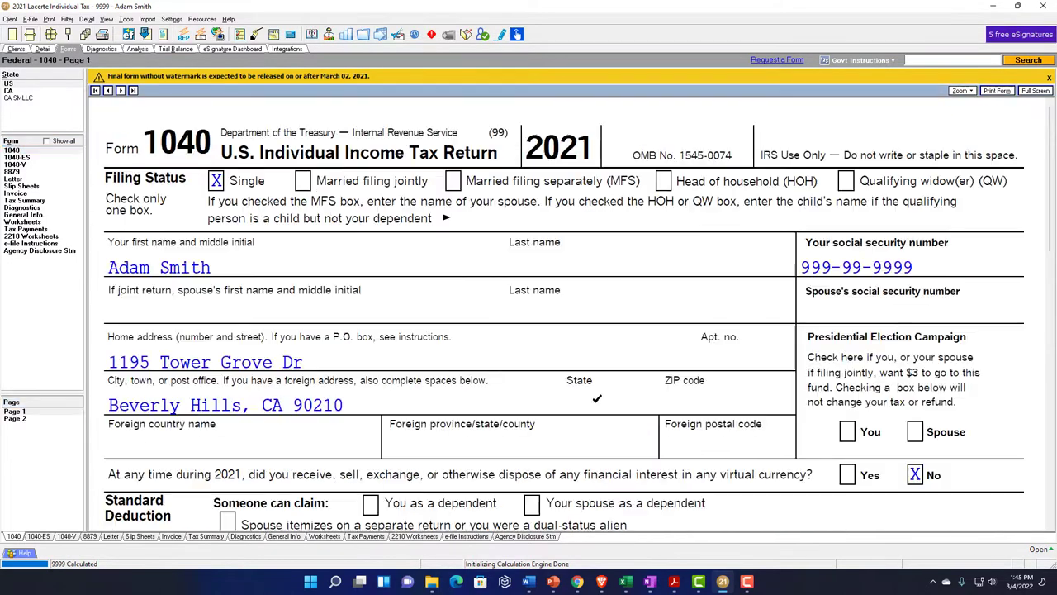
scroll(598, 404, "down", 5)
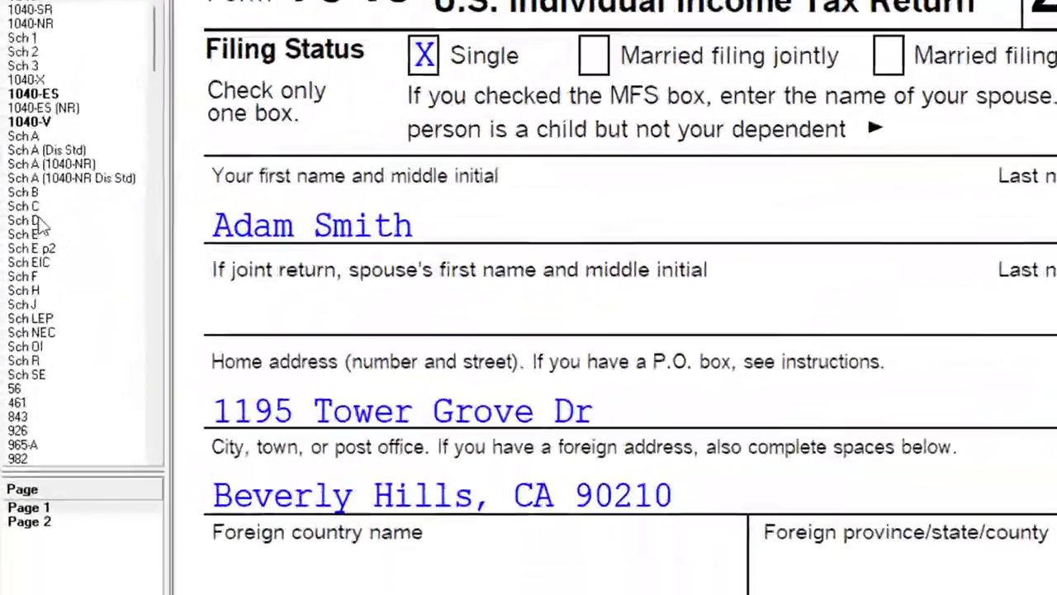
- List all available forms, open Schedule D, and examine its long-term section, comparing with the Excel tax formula sheet
left_click(10, 260)
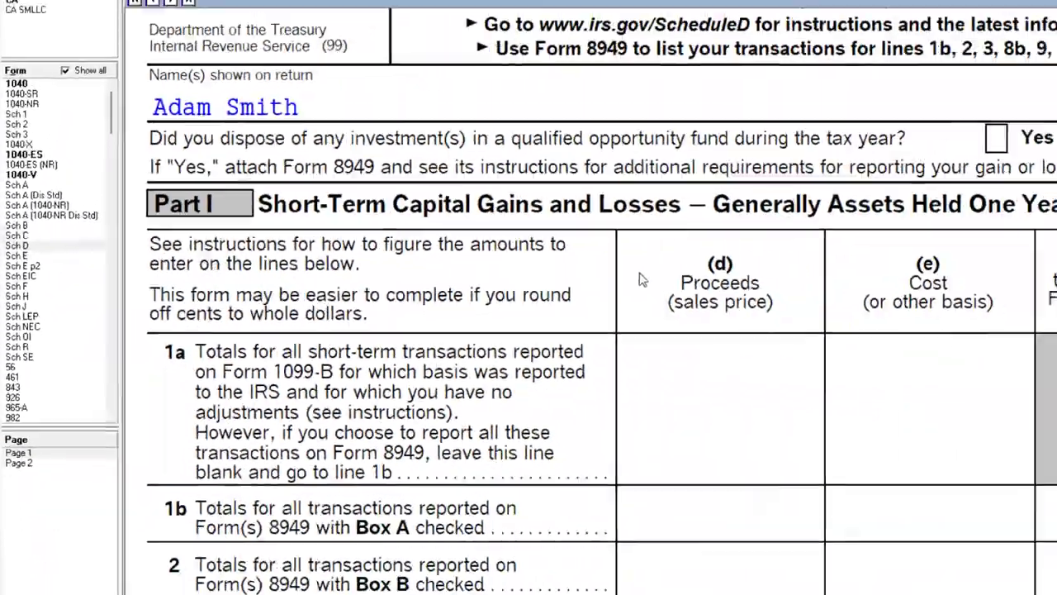
scroll(453, 288, "down", 8)
scroll(453, 288, "down", 5)
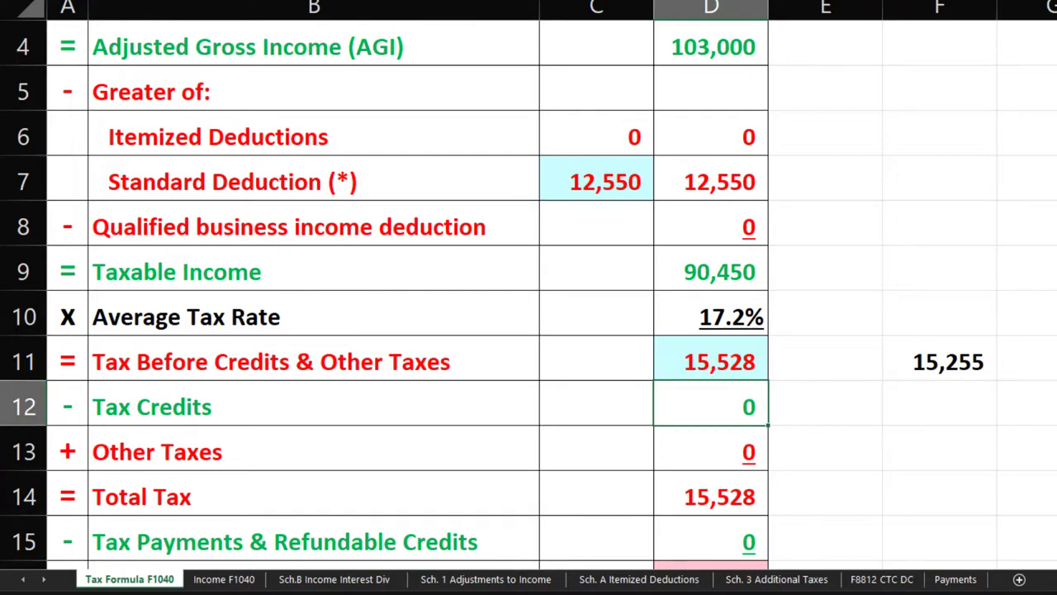
scroll(798, 342, "up", 1)
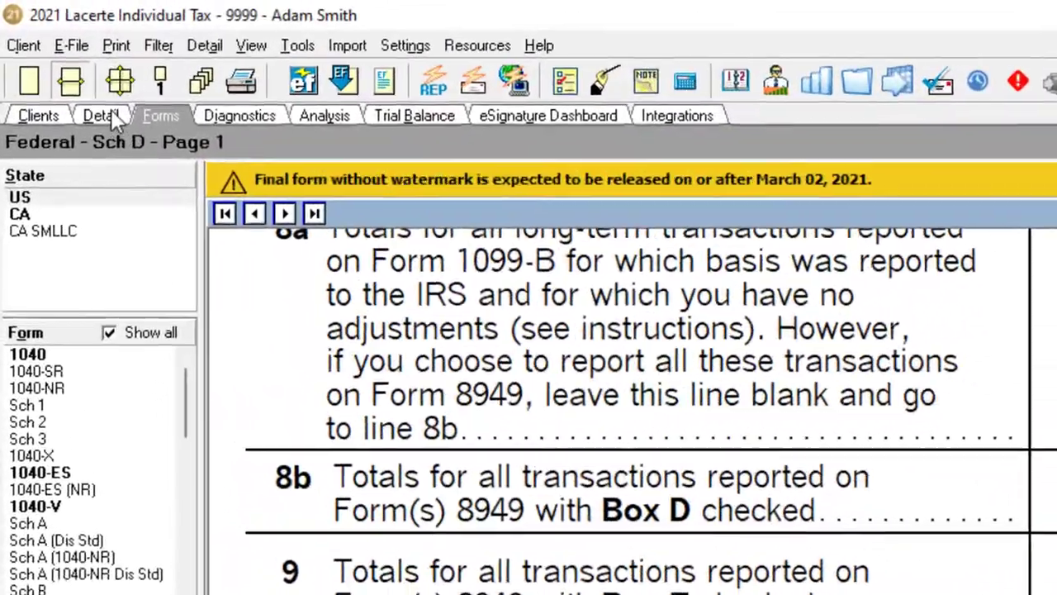
- Return to the 1099-DIV dividend input, and consult the Excel tax formula and the blank Form 1099-DIV in OneNote
left_click(42, 49)
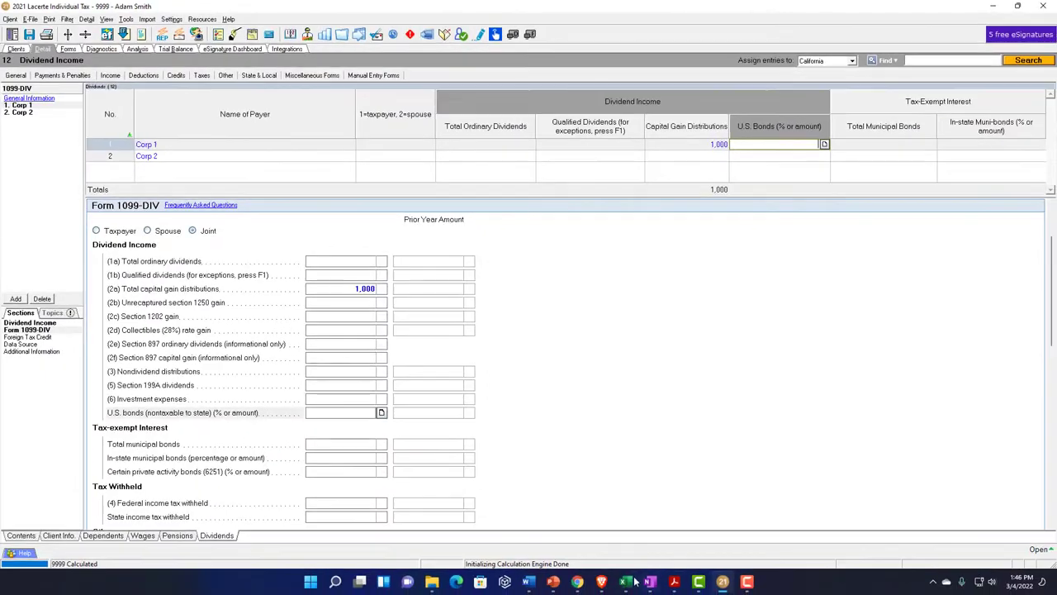
left_click(628, 582)
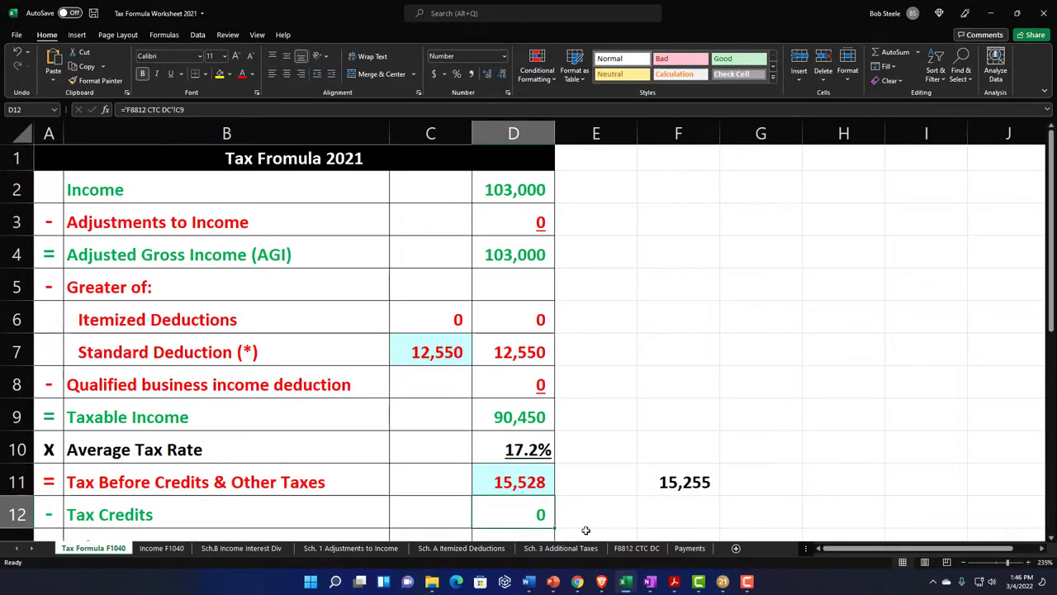
left_click(652, 582)
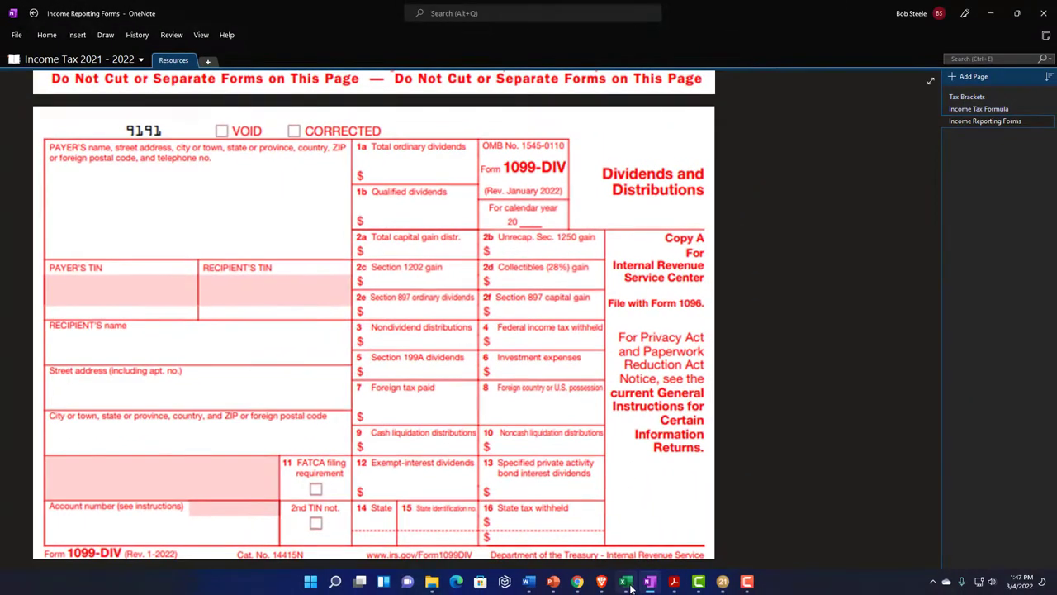
left_click(627, 582)
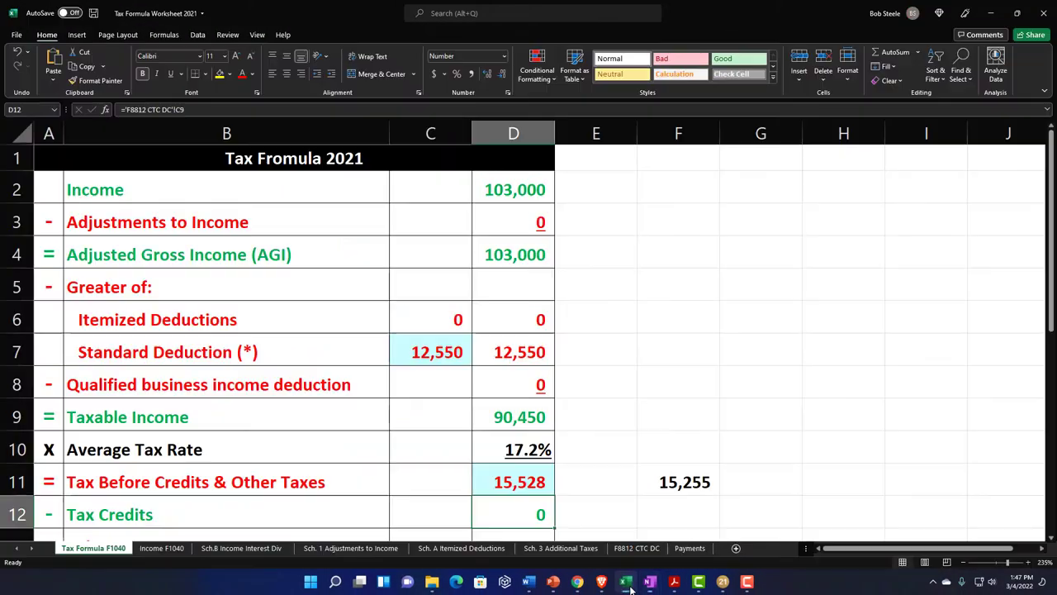
left_click(722, 583)
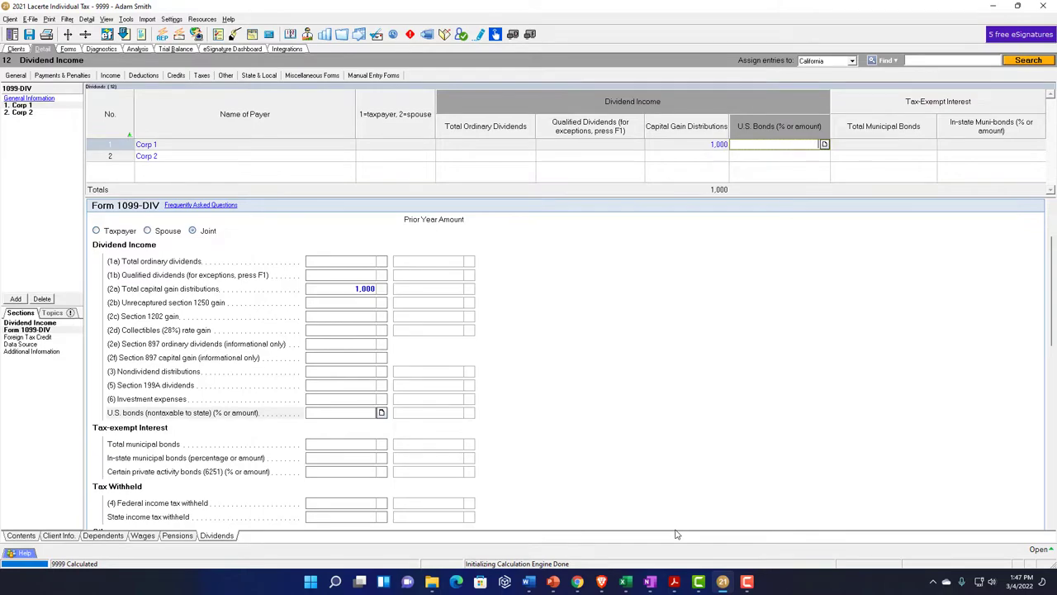
left_click(650, 581)
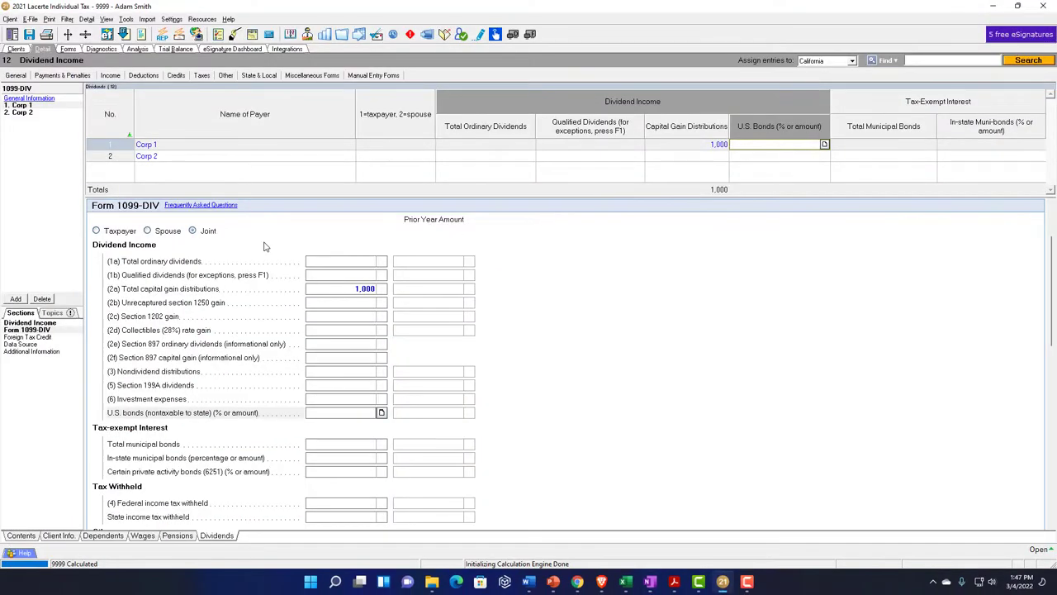
- Examine the capital gain distributions on Schedule D line 13 and the capital gain on line 7 of Form 1040
left_click(69, 49)
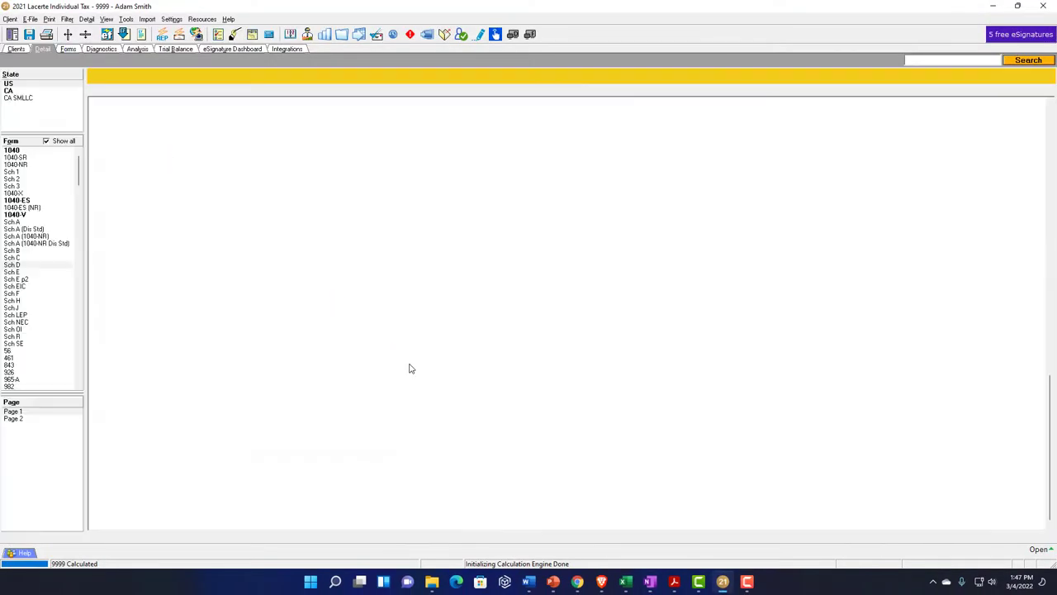
scroll(407, 371, "up", 5)
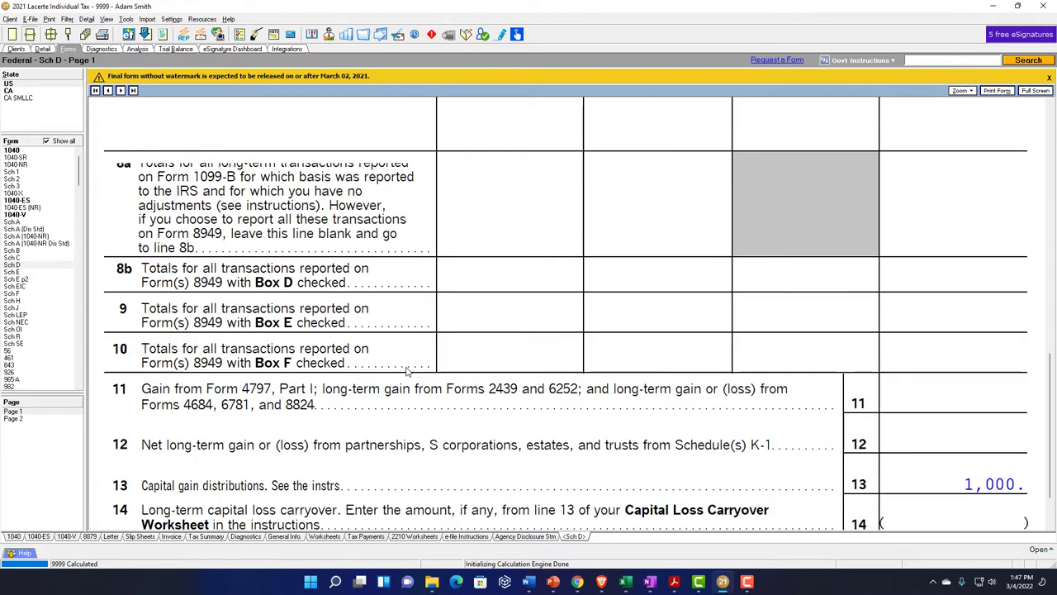
left_click(11, 150)
scroll(486, 386, "up", 5)
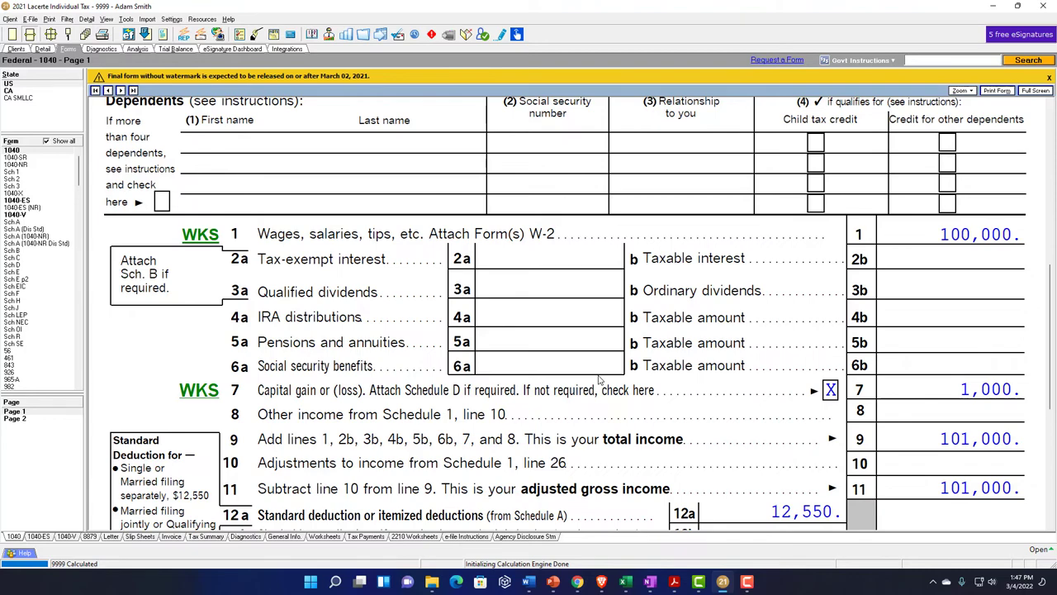
scroll(599, 379, "up", 10)
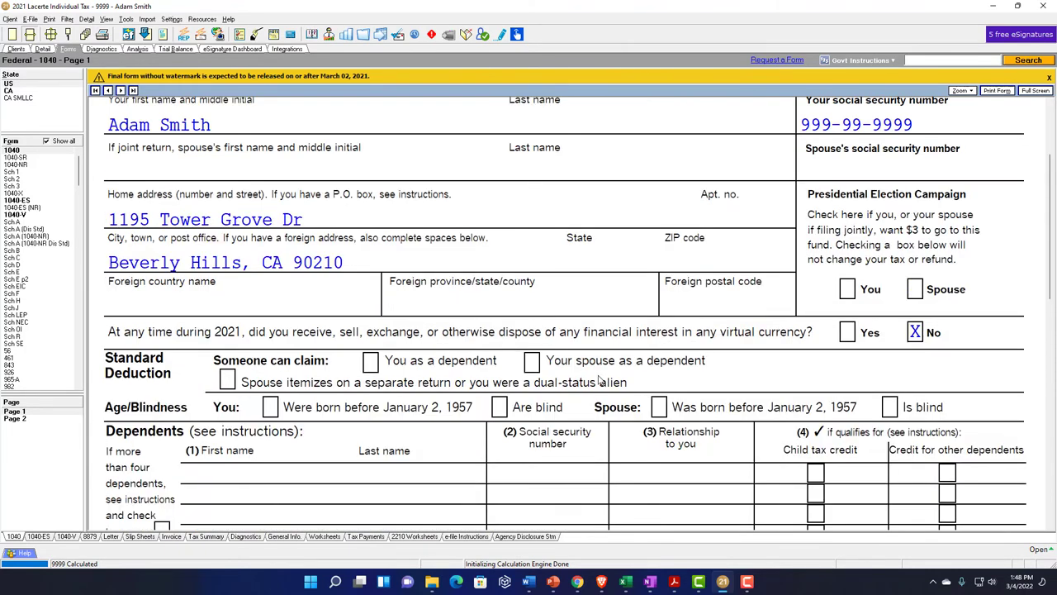
scroll(599, 379, "up", 4)
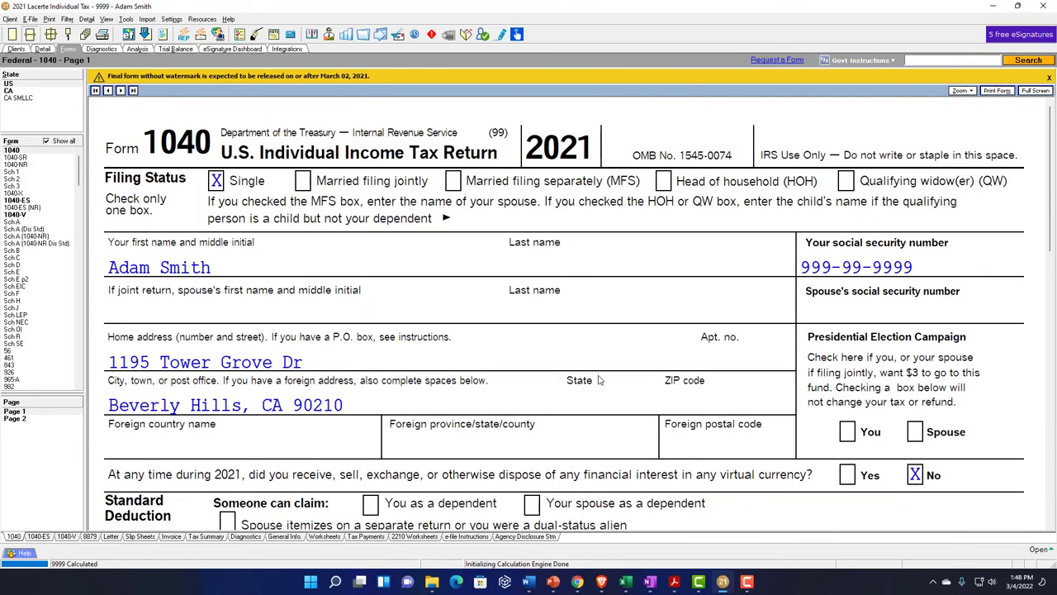